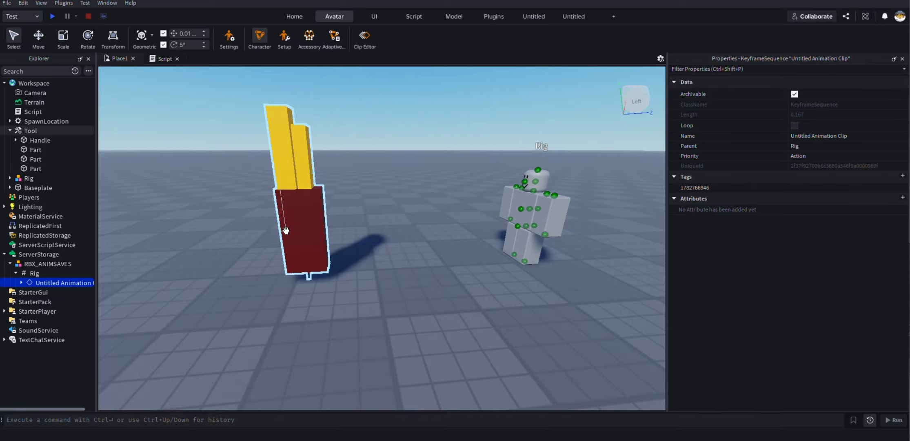
right_click(298, 245)
click(299, 245)
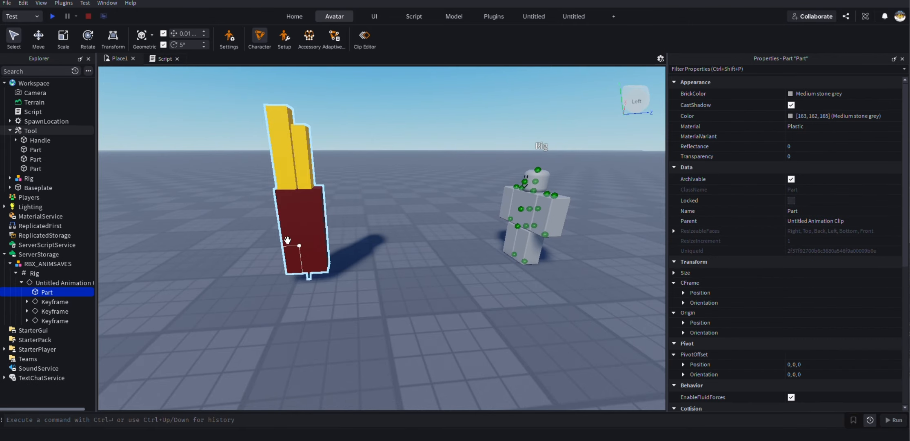
right_click(38, 292)
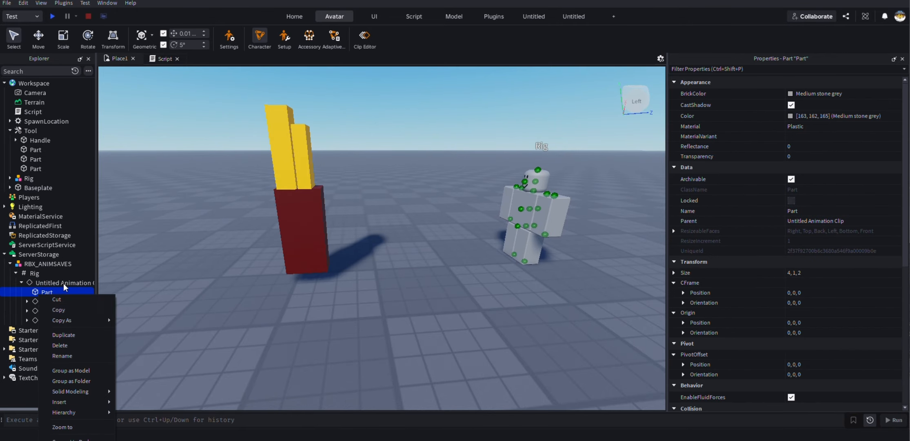
click(60, 345)
Examine the red and yellow tool model and the nearby rig from several angles and distances
key(a)
right_drag(248, 289, 235, 287)
click(288, 237)
click(333, 252)
key(w)
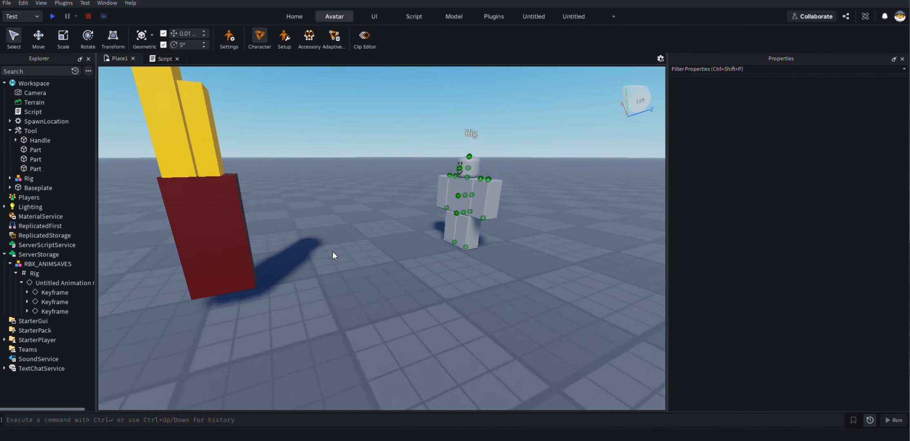
right_drag(333, 252, 360, 241)
click(317, 249)
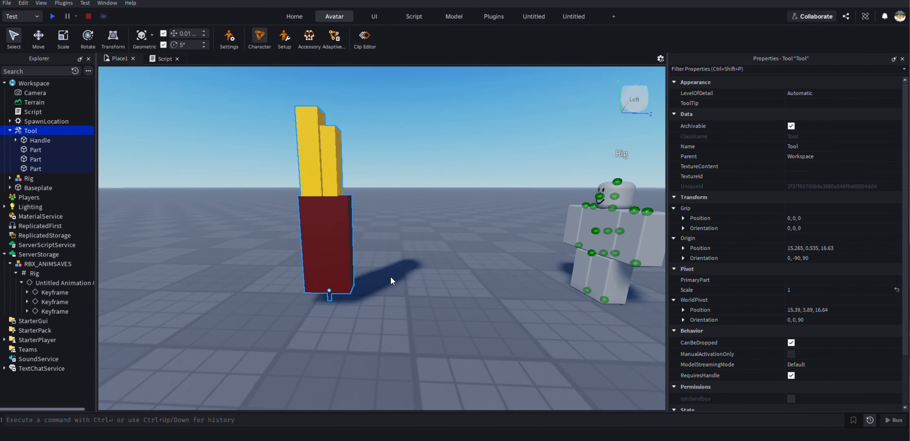
click(391, 277)
right_drag(390, 277, 398, 279)
key(w)
click(416, 251)
key(s)
right_drag(478, 264, 478, 264)
key(w)
click(478, 268)
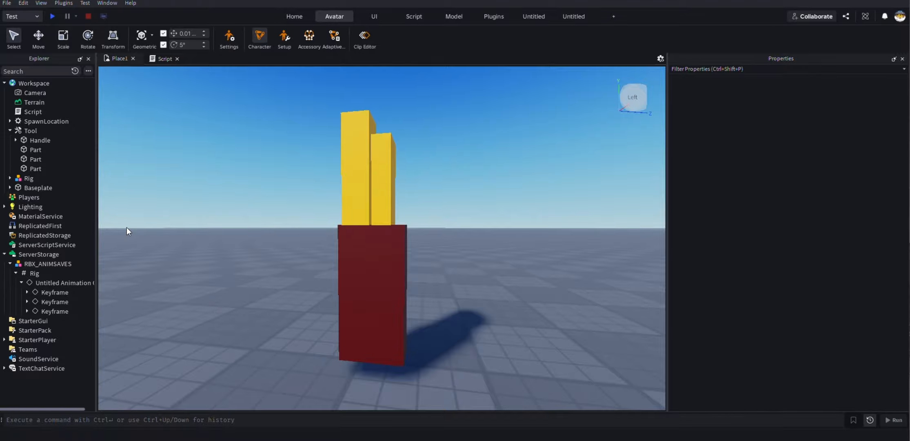
right_drag(180, 248, 180, 249)
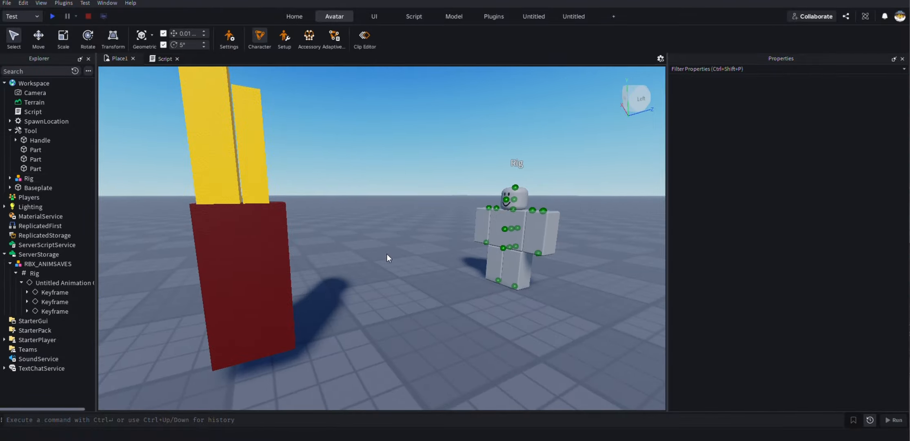
right_drag(387, 254, 387, 254)
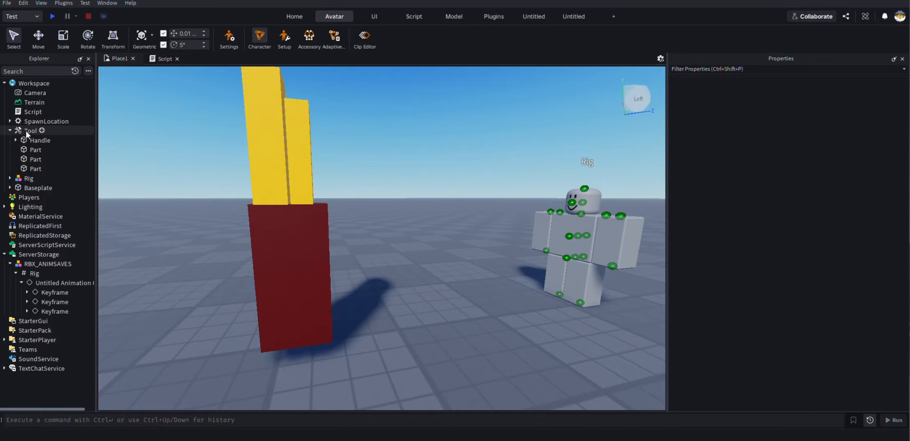
right_drag(360, 229, 360, 228)
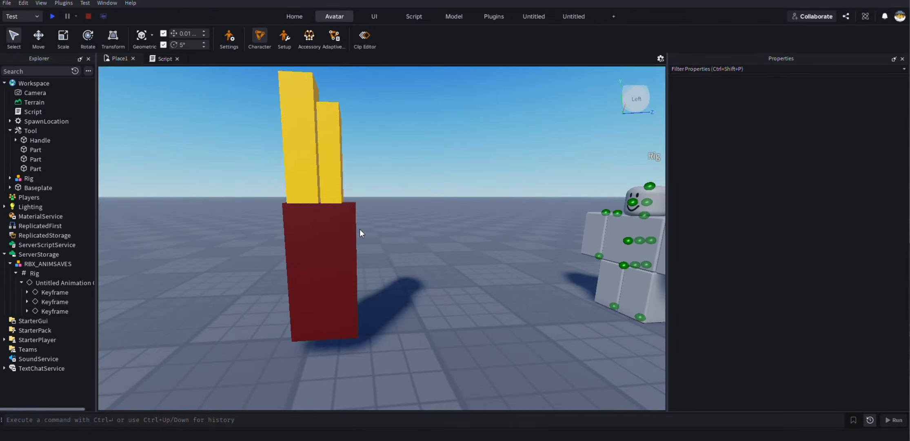
click(331, 241)
right_click(363, 202)
click(219, 164)
scroll(219, 164, up, 4)
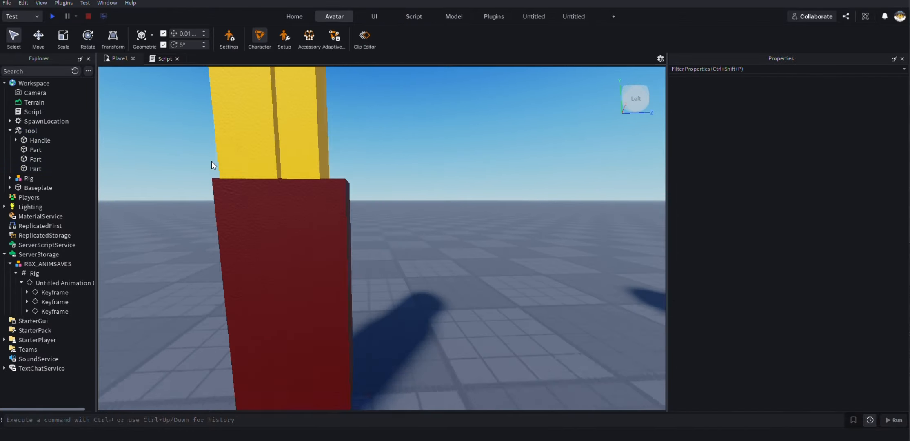
scroll(211, 161, down, 2)
Go through the Handle and the parts inside Tool to identify each piece of the model
click(29, 140)
click(27, 150)
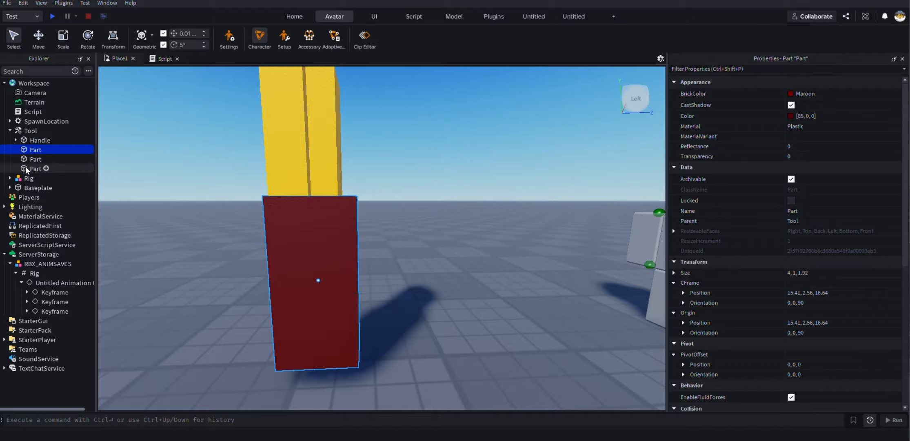
click(26, 169)
click(24, 141)
click(24, 150)
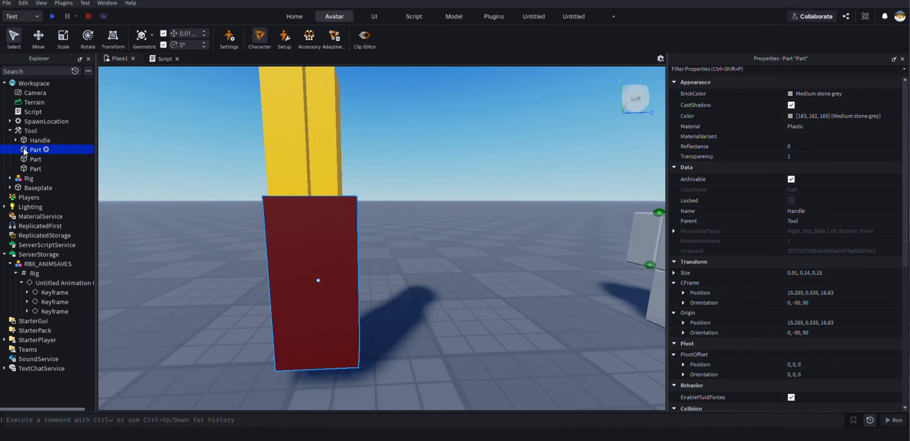
click(21, 166)
click(24, 149)
Inspect the Handle up close at the base of the red box
click(24, 140)
key(f)
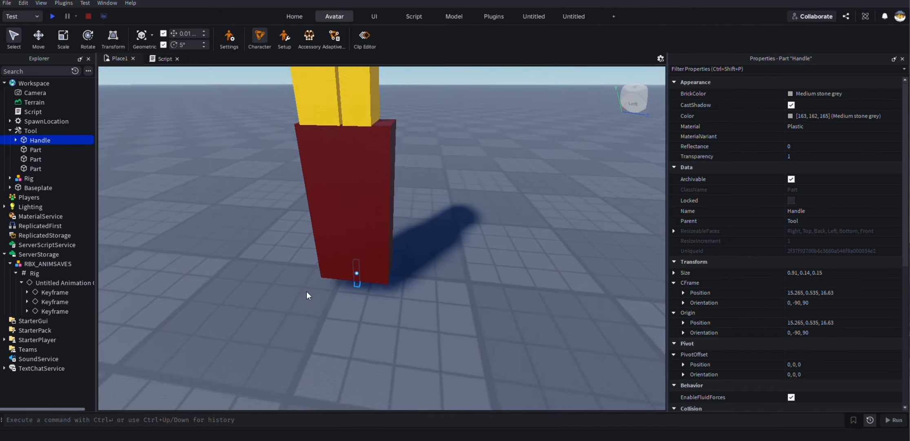
key(w)
right_drag(306, 291, 307, 291)
key(s)
key(w)
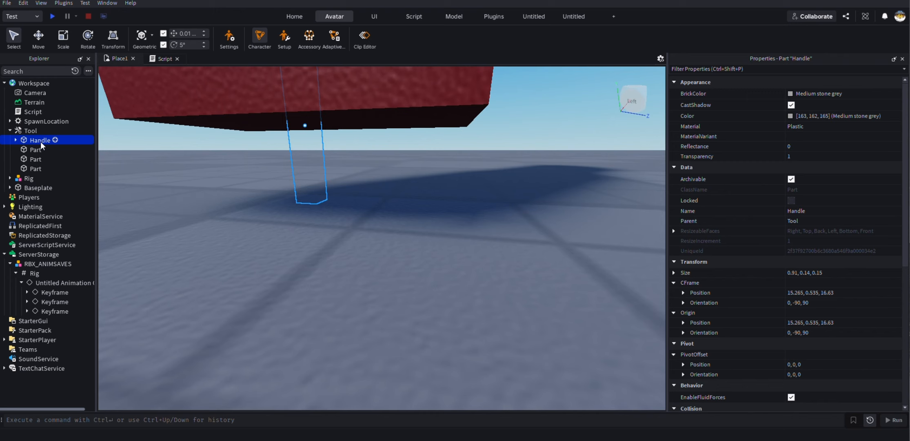
key(s)
right_drag(214, 241, 214, 241)
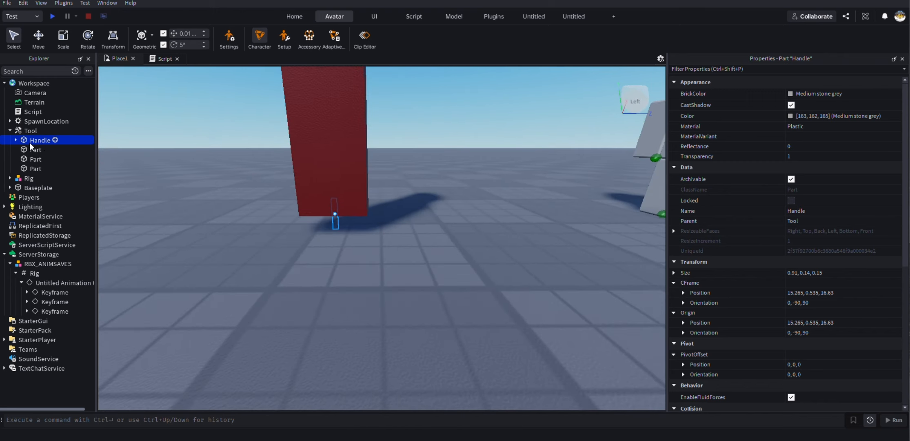
scroll(294, 266, down, 3)
right_drag(294, 266, 294, 241)
scroll(183, 241, up, 1)
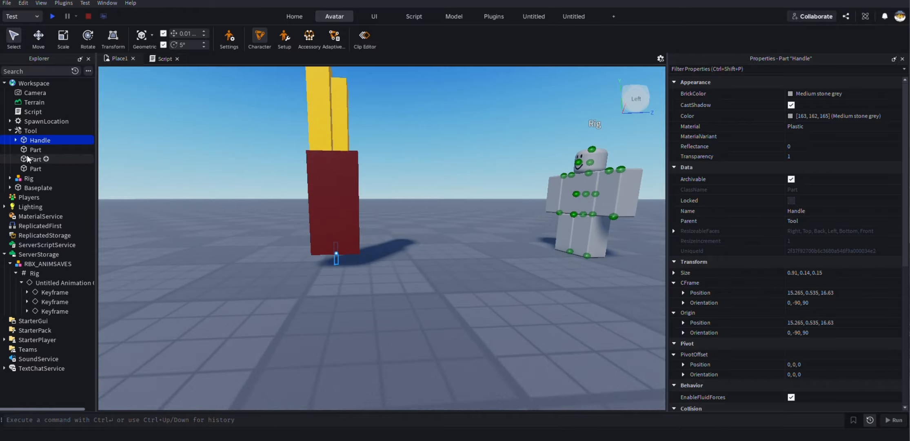
Review the red part, the two yellow parts and the Handle of the Tool one by one
click(29, 150)
click(30, 157)
click(30, 168)
click(28, 148)
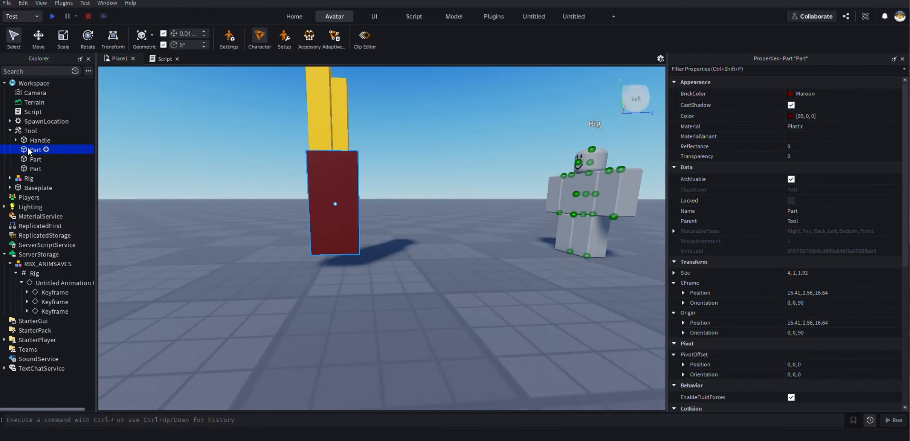
click(28, 158)
click(28, 169)
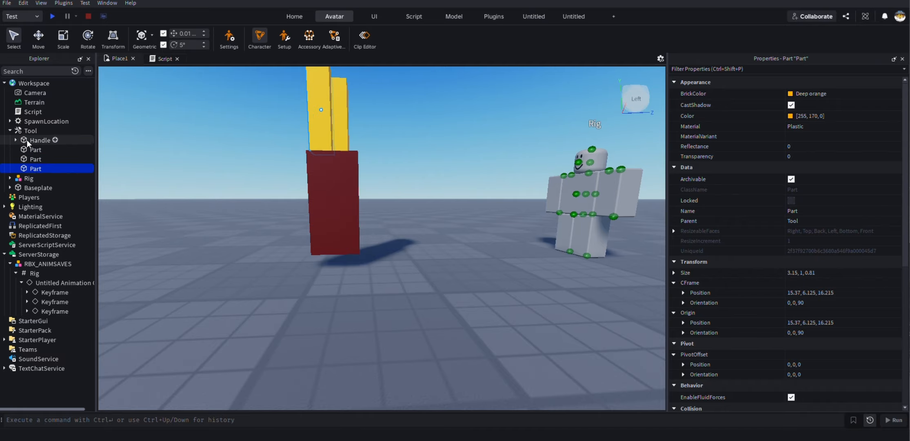
click(27, 141)
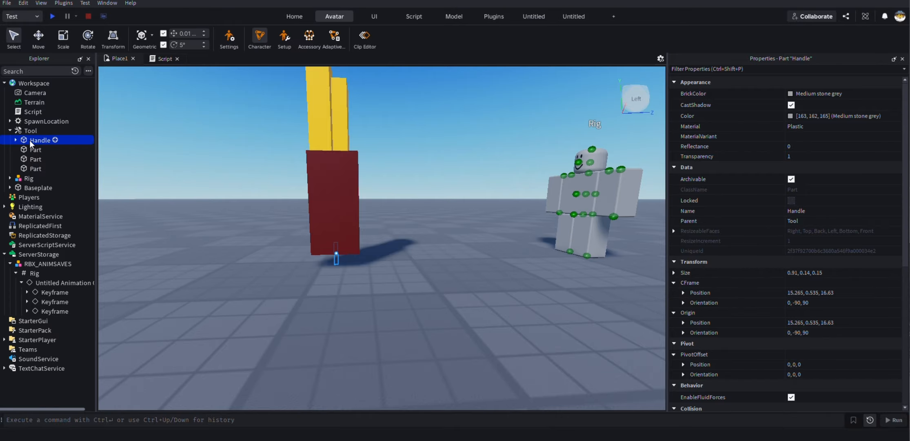
Weld the Handle to the red box part with the Weld tool
click(457, 17)
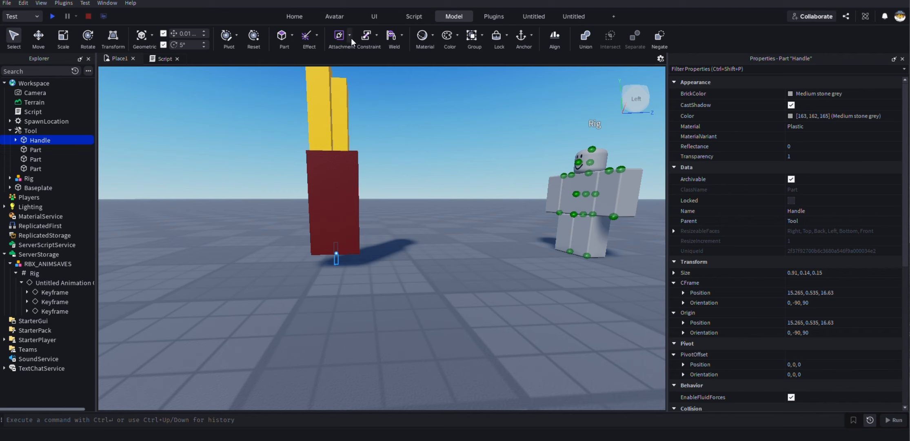
click(390, 37)
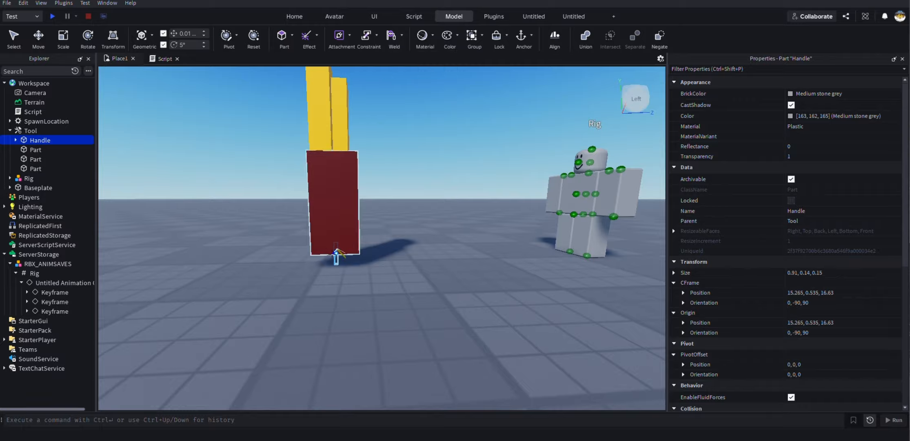
click(338, 252)
click(330, 191)
Weld the Handle to the taller yellow part
click(397, 36)
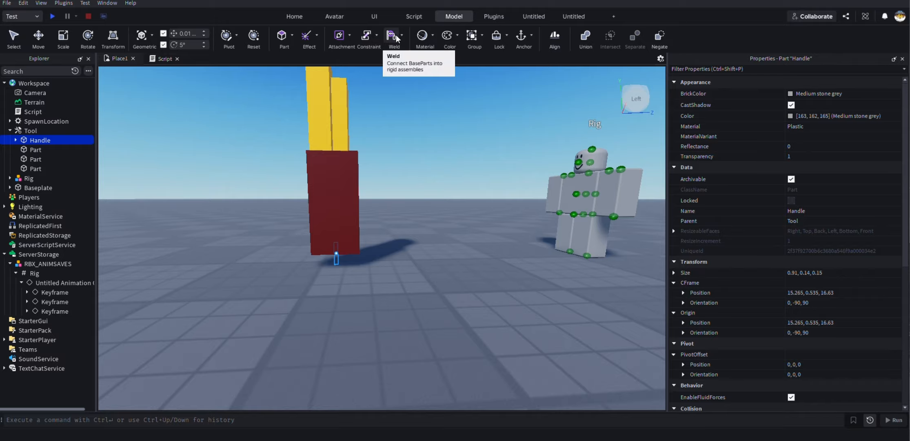
right_drag(370, 125, 370, 126)
click(392, 36)
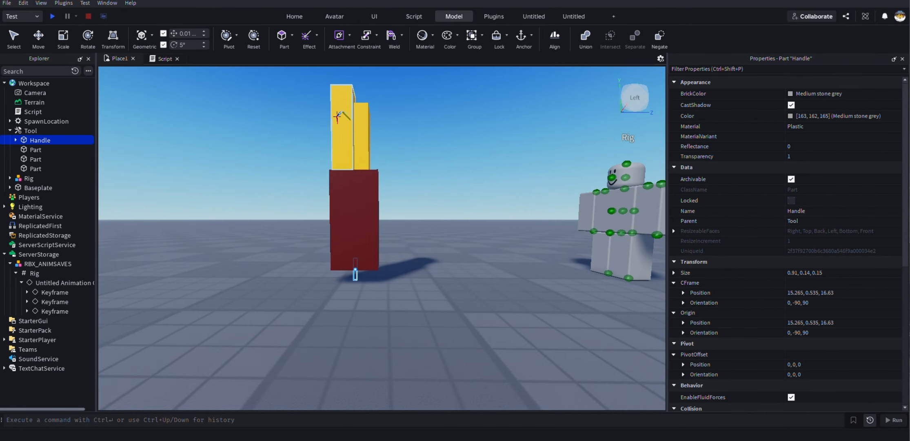
click(337, 116)
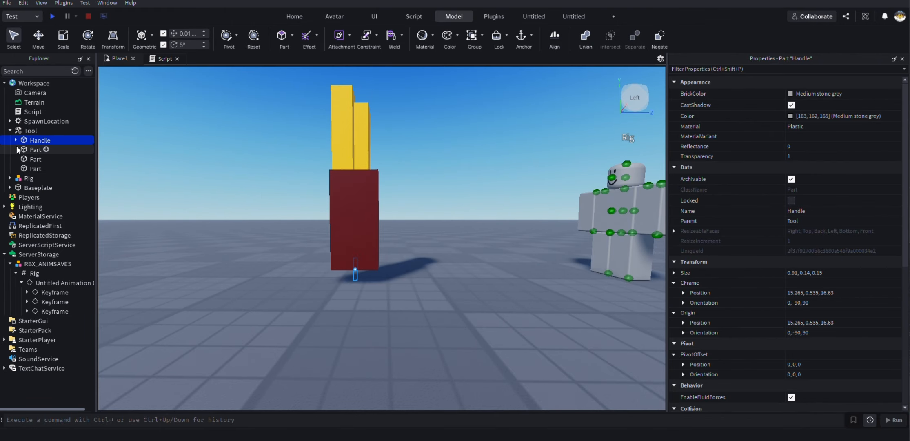
click(52, 83)
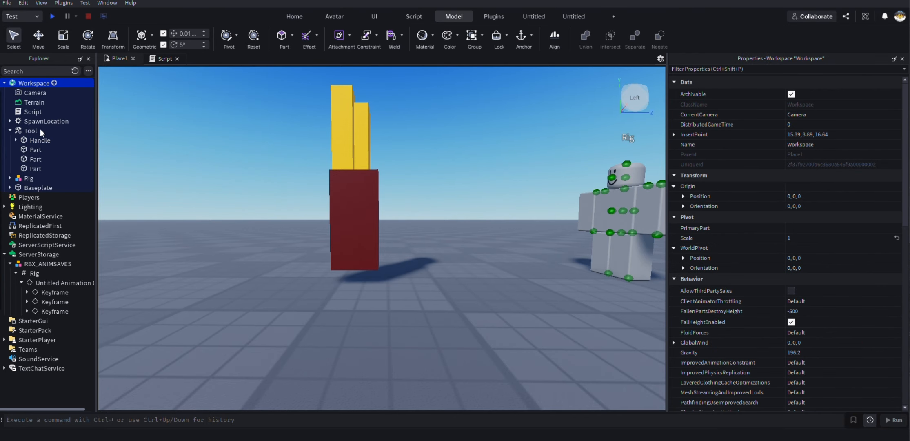
key(ctrl+v)
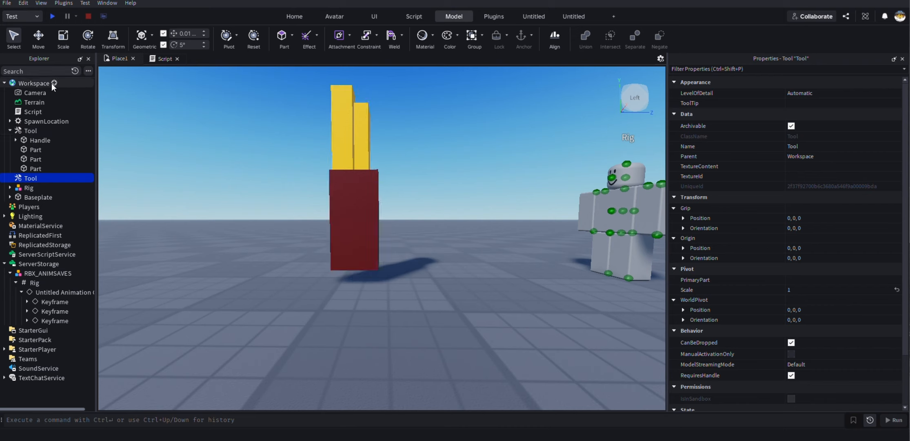
right_click(31, 179)
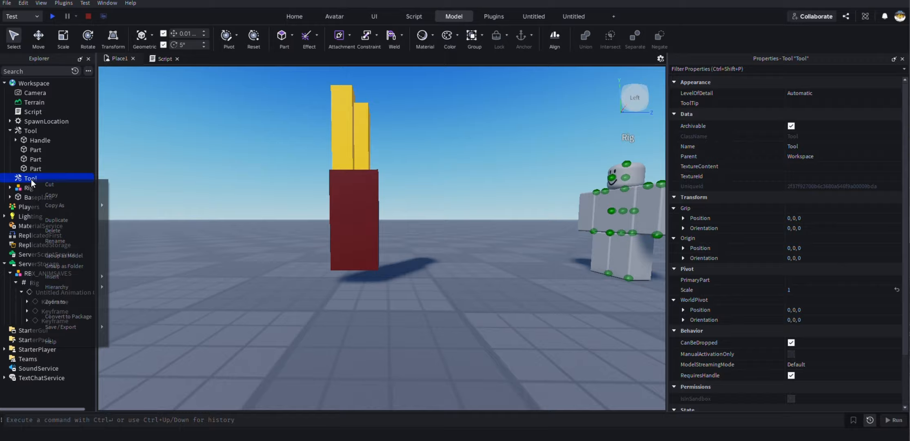
click(59, 232)
key(Delete)
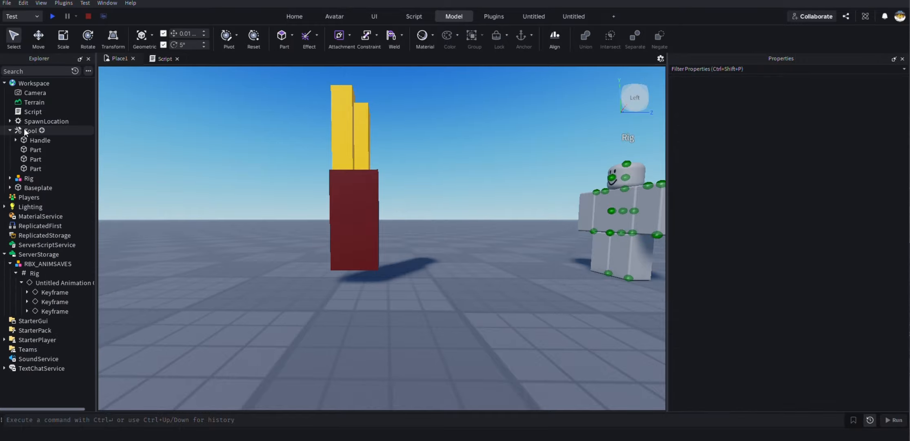
Select the Handle together with all three parts inside Tool, and check the Handle and red part individually
click(24, 140)
ctrl+click(27, 150)
ctrl+click(27, 158)
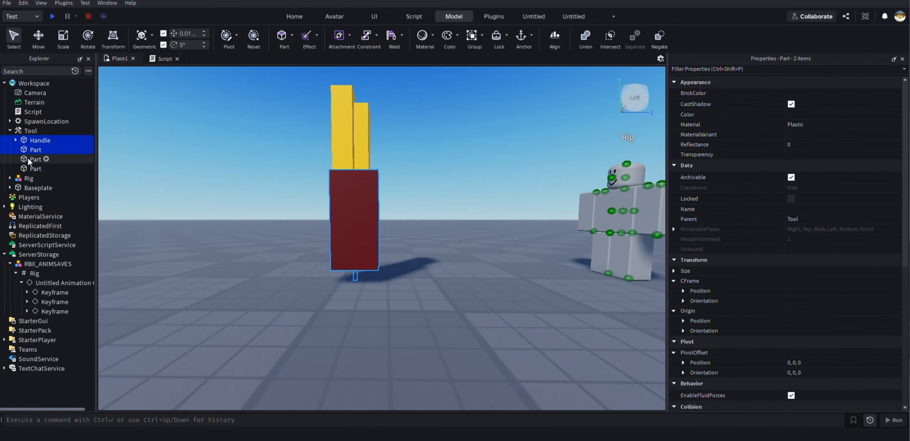
ctrl+click(26, 167)
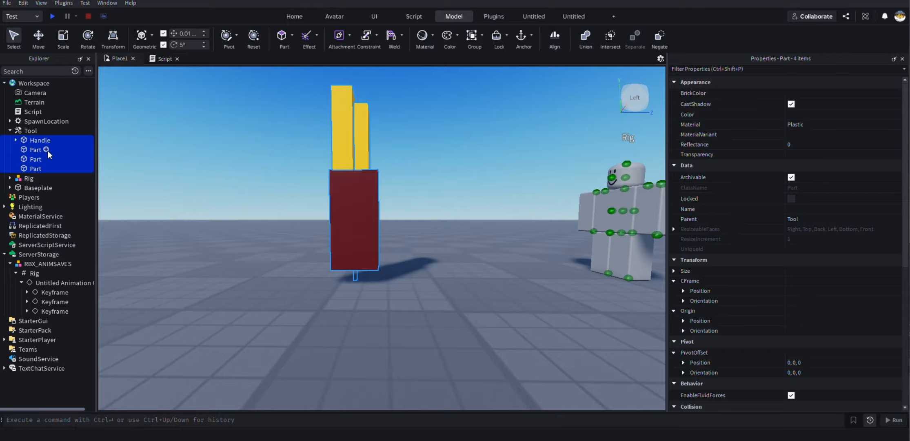
click(29, 142)
click(24, 150)
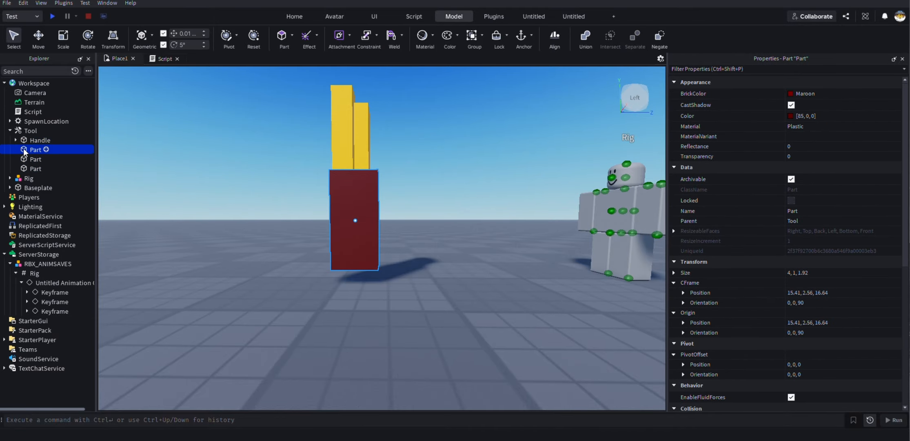
click(24, 131)
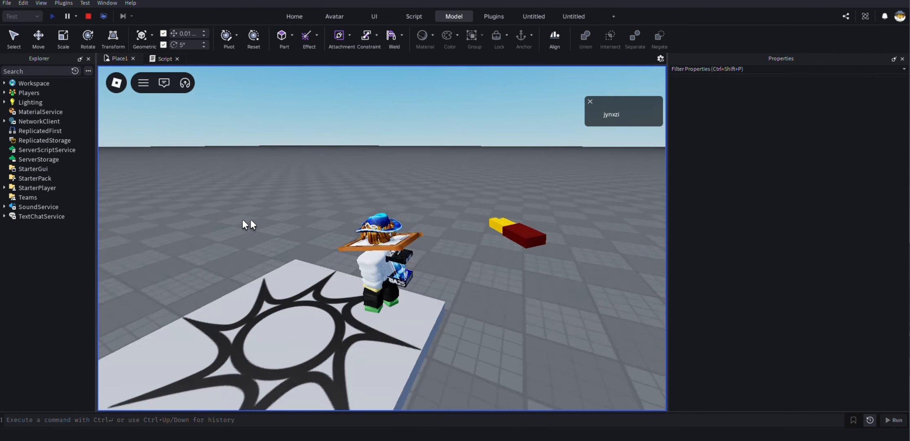
Walk the character to the tool in a playtest, check how it is held from the front, and stop the test
right_drag(242, 219, 252, 224)
key(w)
key(w)
key(d)
key(a)
key(d)
right_drag(396, 349, 397, 348)
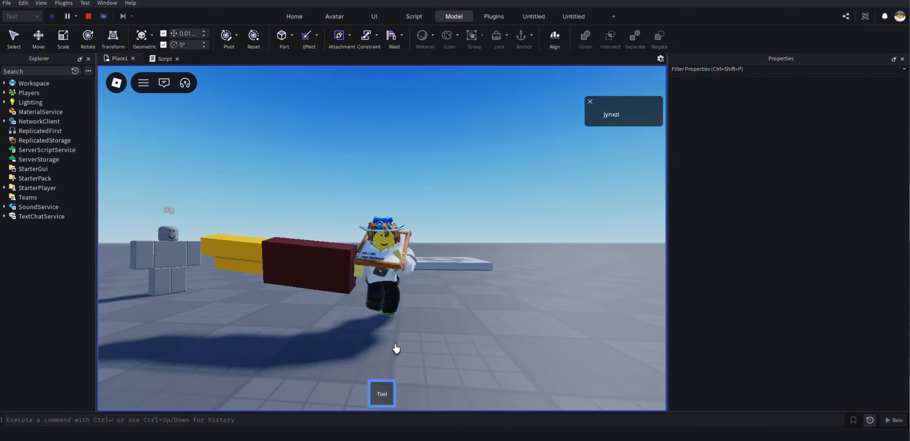
click(103, 16)
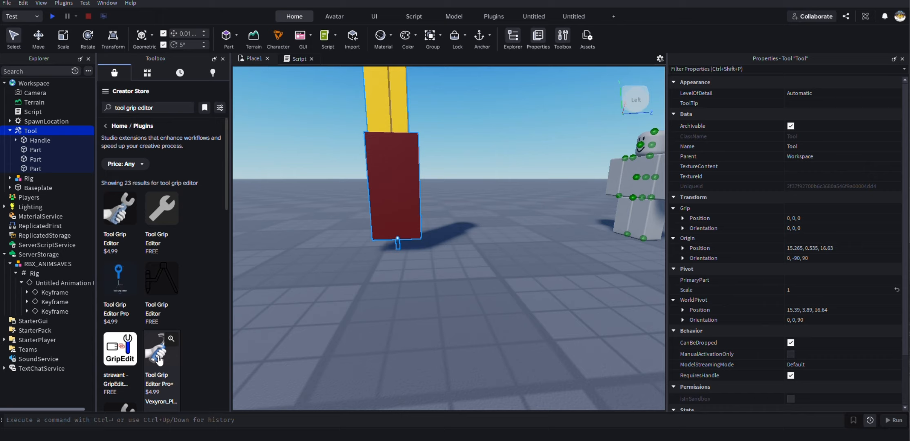
Browse the plugin search results for a free tool grip editor
scroll(165, 342, down, 5)
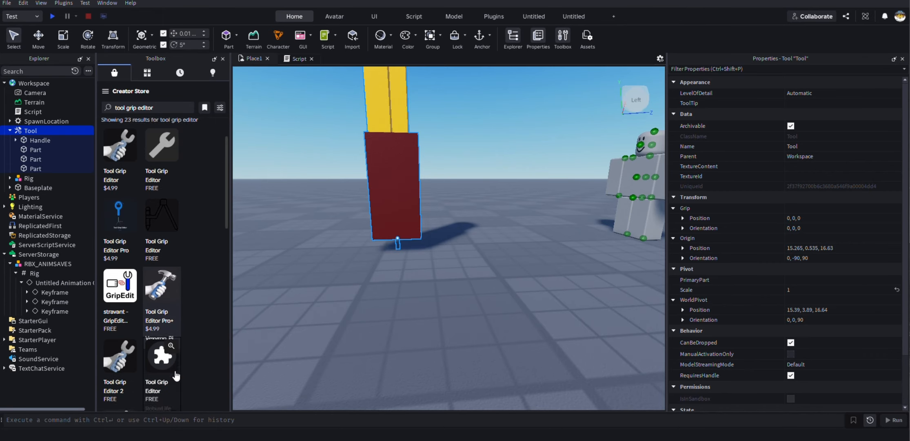
scroll(115, 268, down, 2)
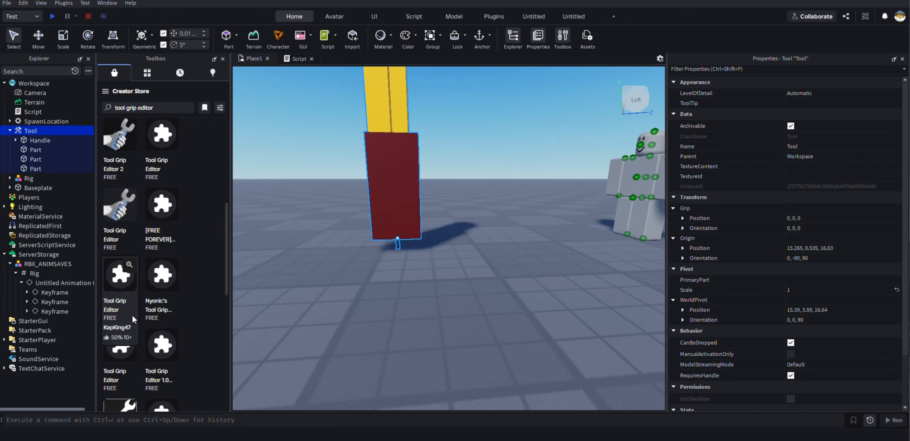
scroll(134, 300, up, 5)
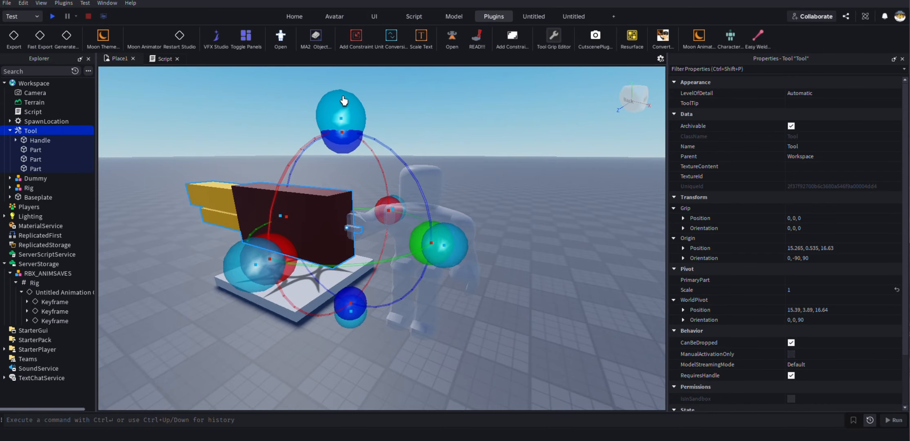
Rotate the tool's grip to orientation 0, 0, -90 in Tool Grip Editor, check the pose, and close the editor
drag(350, 140, 392, 238)
right_drag(399, 191, 399, 191)
key(w)
key(d)
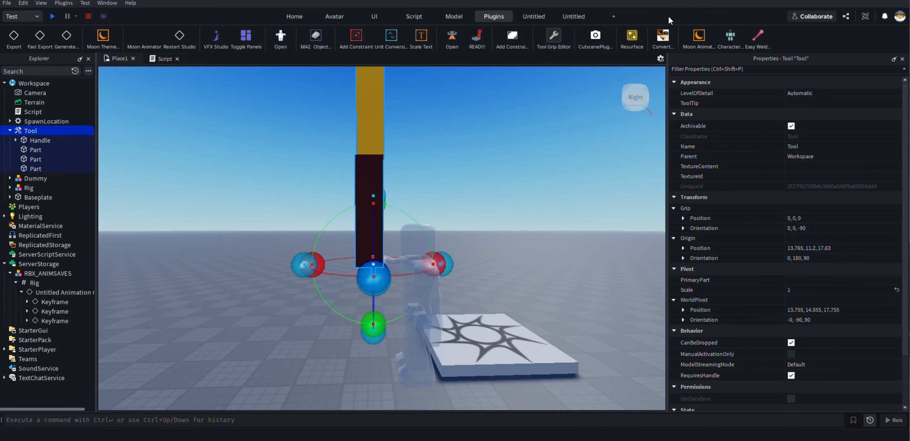
right_drag(480, 96, 441, 137)
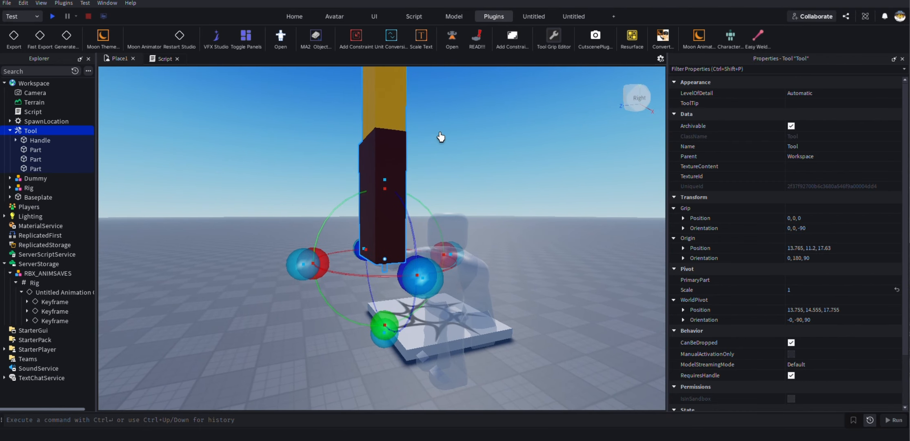
click(559, 38)
right_drag(343, 134, 346, 136)
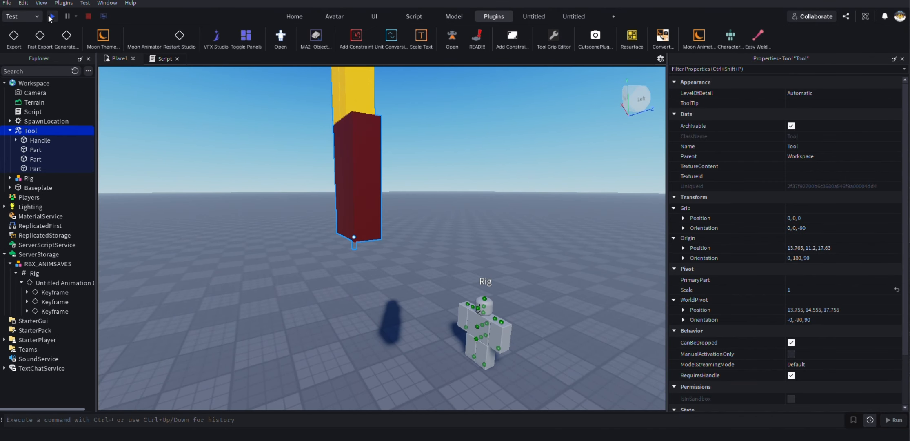
Playtest the place, walk the character toward the tool, and stop the test
click(51, 17)
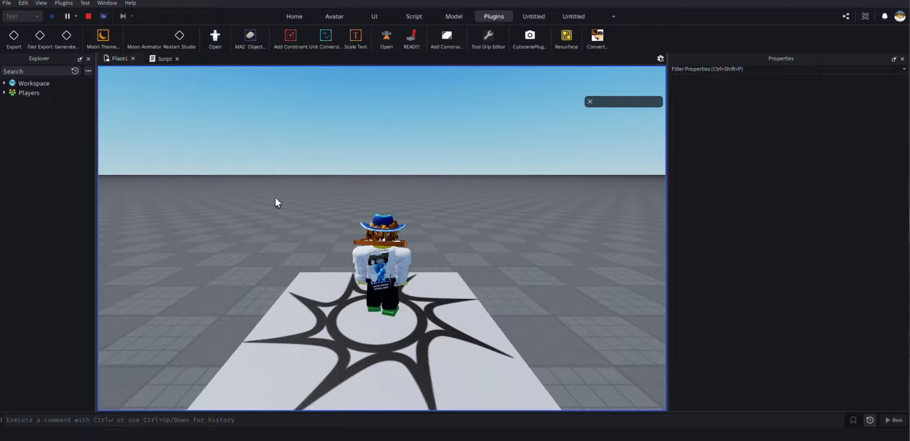
key(w)
right_drag(275, 198, 276, 202)
key(w)
click(89, 15)
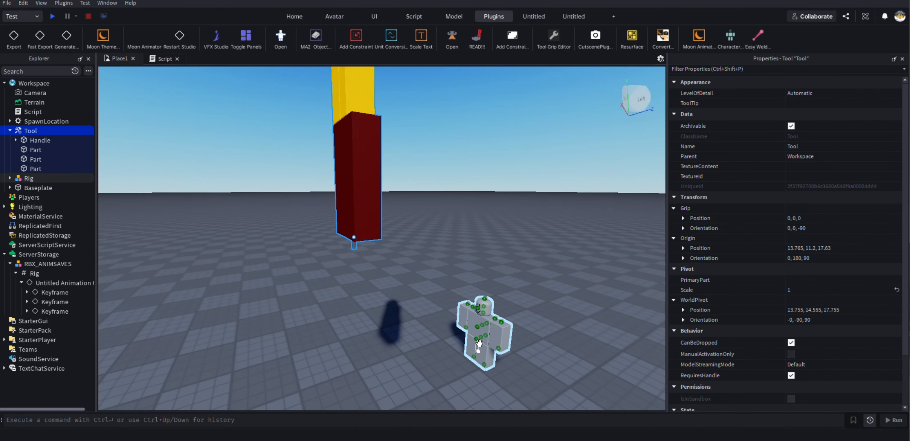
Check the Handle and individual parts inside Tool, and clear the selection
right_drag(445, 304, 446, 304)
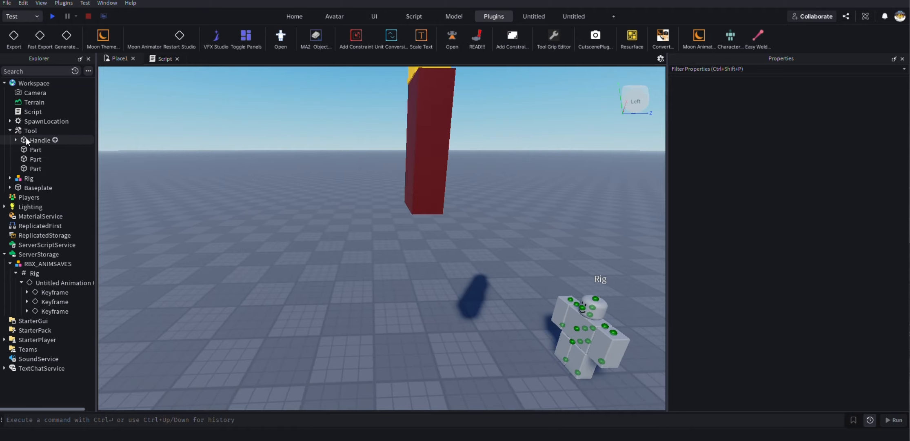
click(39, 140)
click(32, 150)
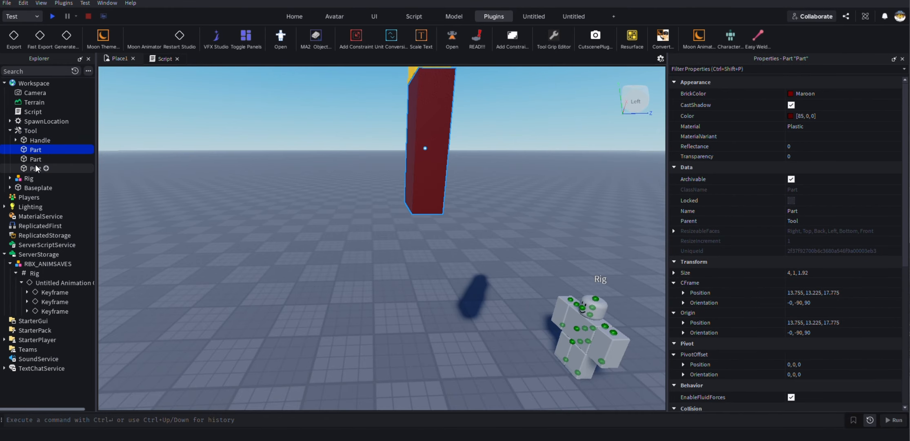
click(35, 168)
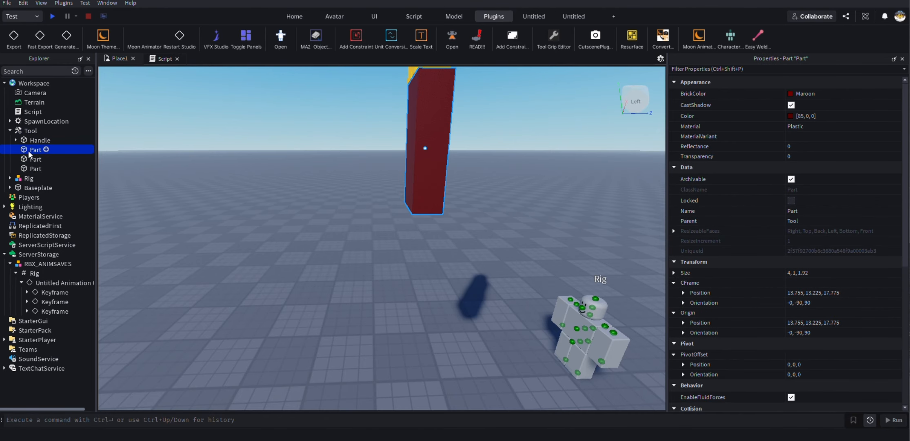
right_drag(244, 171, 313, 199)
click(311, 198)
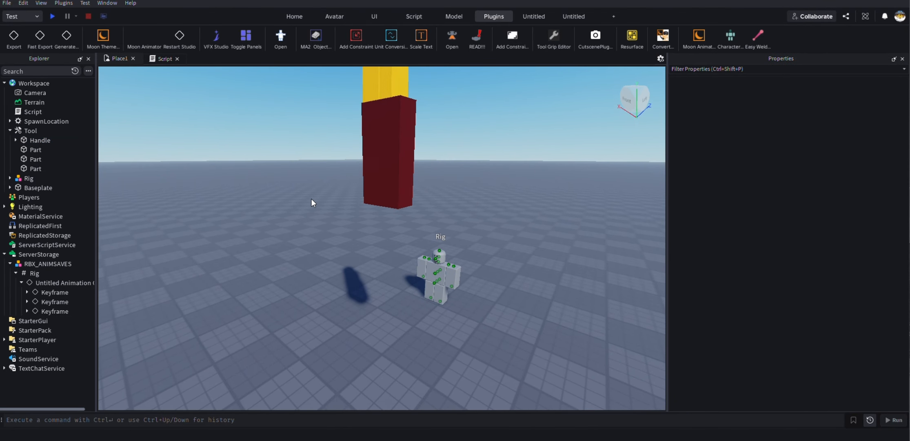
Run another playtest, pick up the tool, walk and jump while holding it upright, and stop the test
click(51, 16)
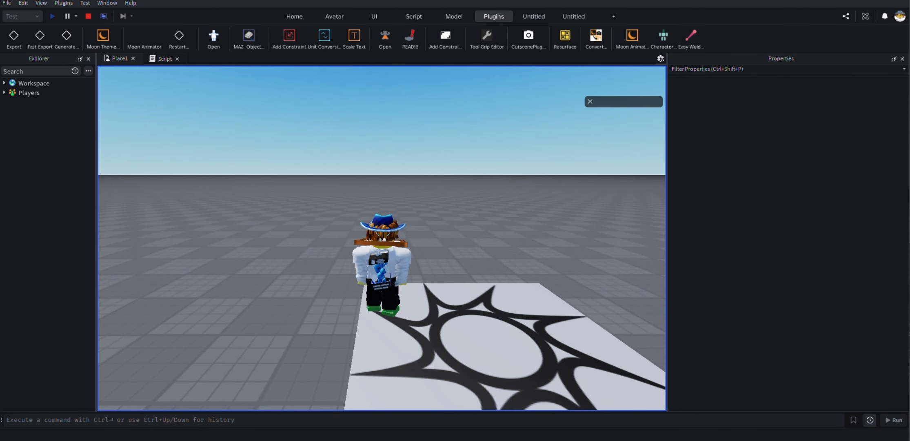
right_drag(347, 242, 362, 250)
key(w)
key(a)
key(a)
key(space)
key(s)
key(w)
key(space)
key(s)
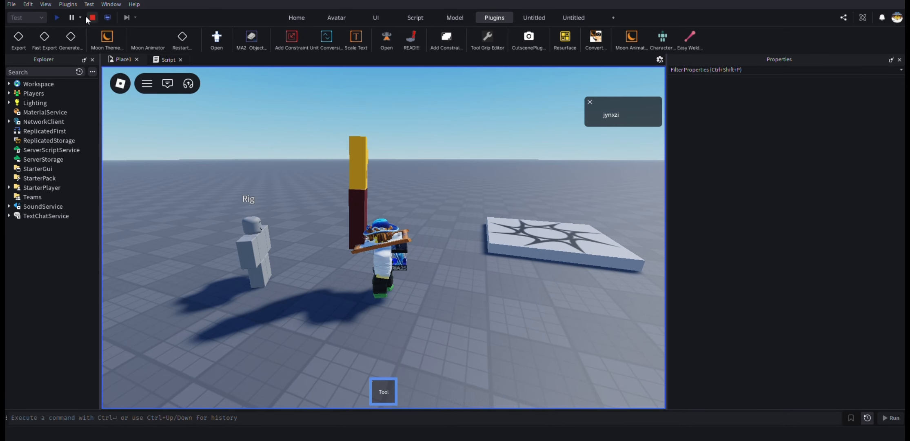
click(88, 17)
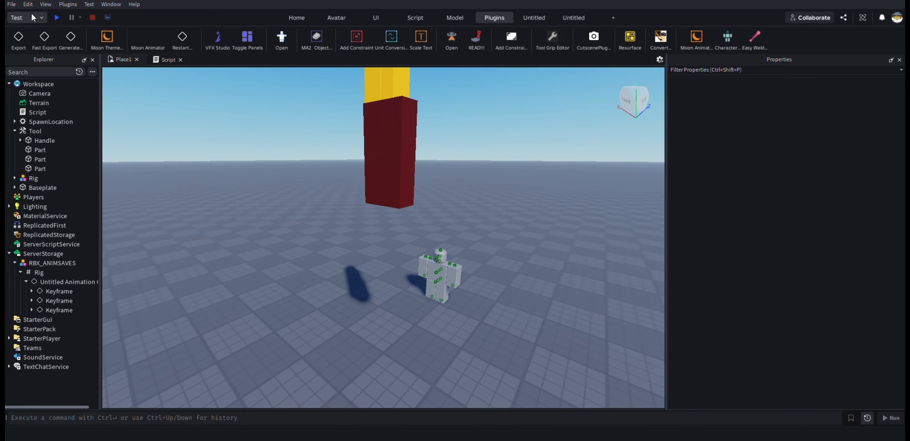
Select the existing Rig in the scene and examine it from the front
right_drag(314, 263, 315, 266)
scroll(315, 264, up, 5)
click(504, 305)
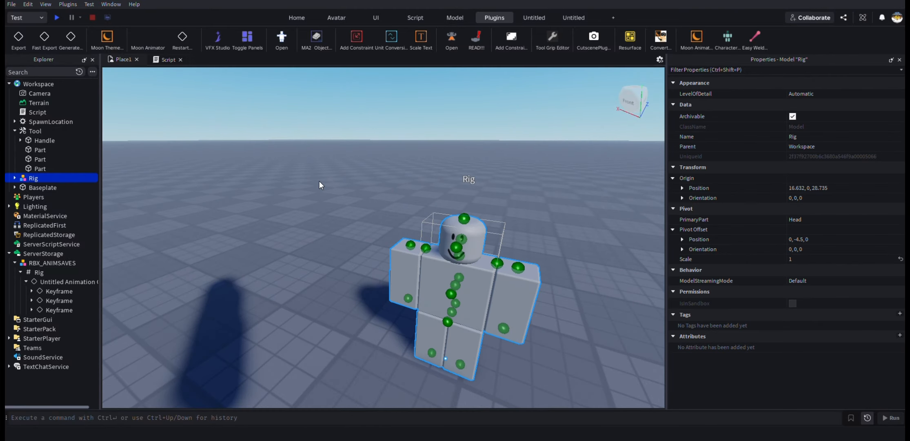
scroll(319, 182, down, 3)
scroll(393, 157, up, 3)
right_drag(394, 151, 391, 152)
scroll(391, 152, down, 2)
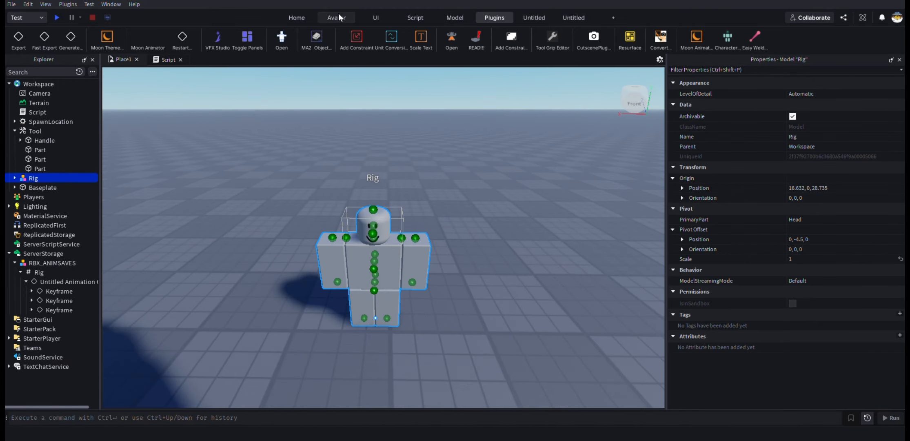
Generate a new R6 masculine rig with the Block Avatar (2012) body
click(338, 18)
right_drag(327, 143, 327, 143)
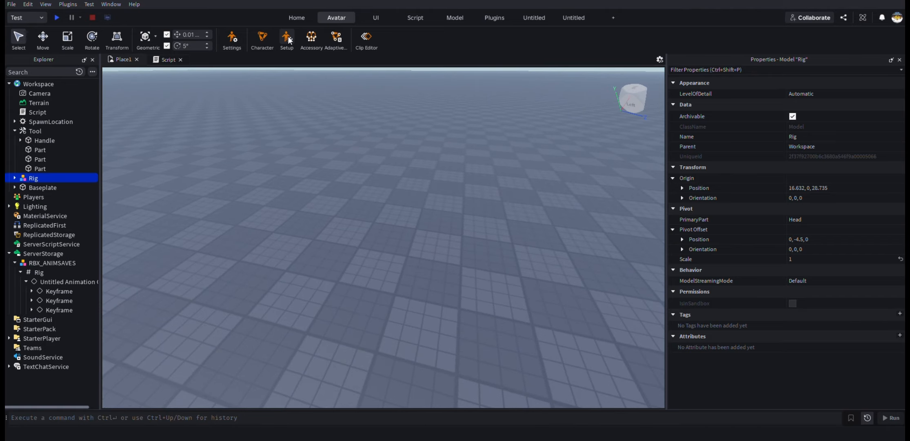
click(263, 38)
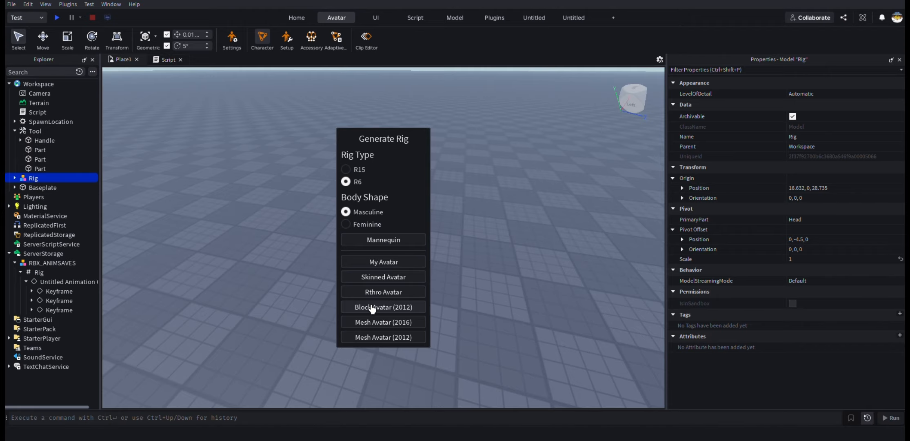
right_drag(291, 261, 292, 260)
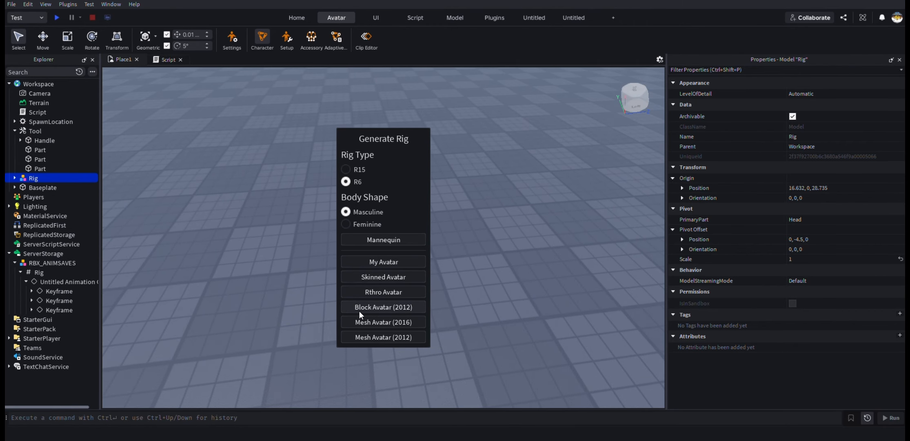
click(359, 311)
right_drag(322, 282, 321, 283)
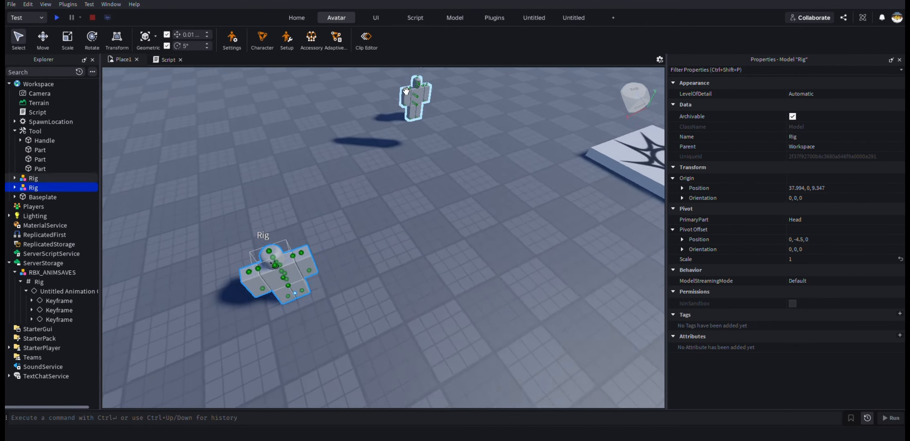
Select the newly generated rig, focus on it, and open it in the Clip Editor
click(367, 41)
right_drag(396, 225, 396, 225)
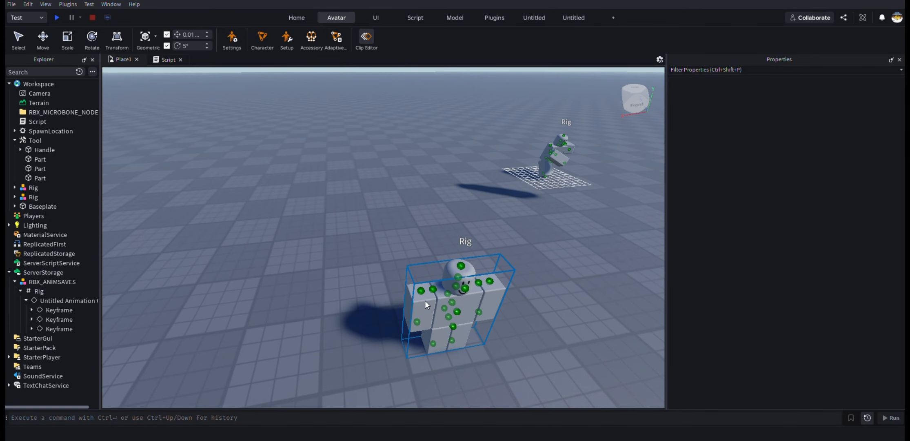
click(425, 304)
key(f)
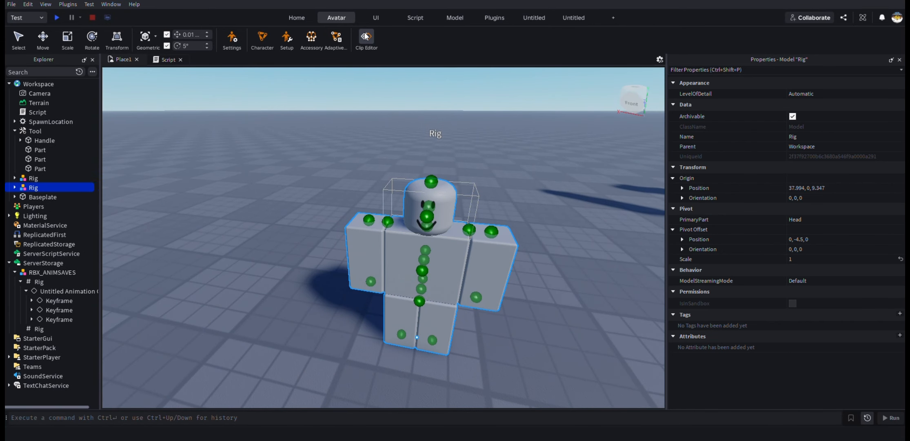
click(366, 37)
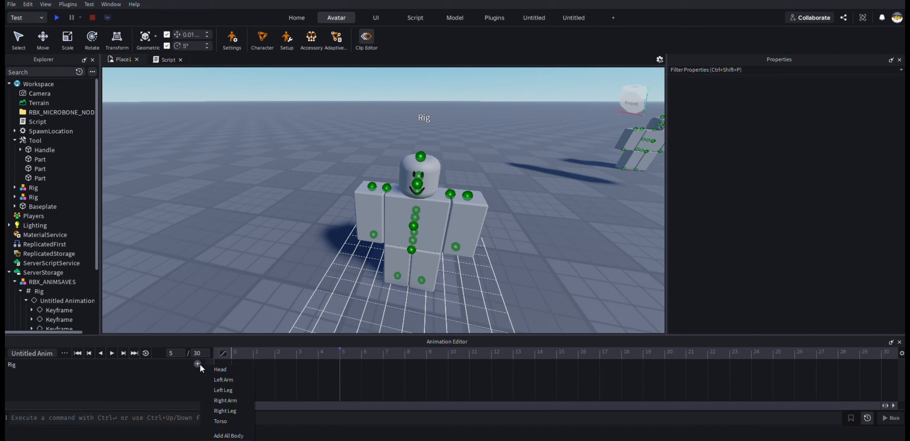
Add animation tracks for all of the new rig's body parts
click(186, 369)
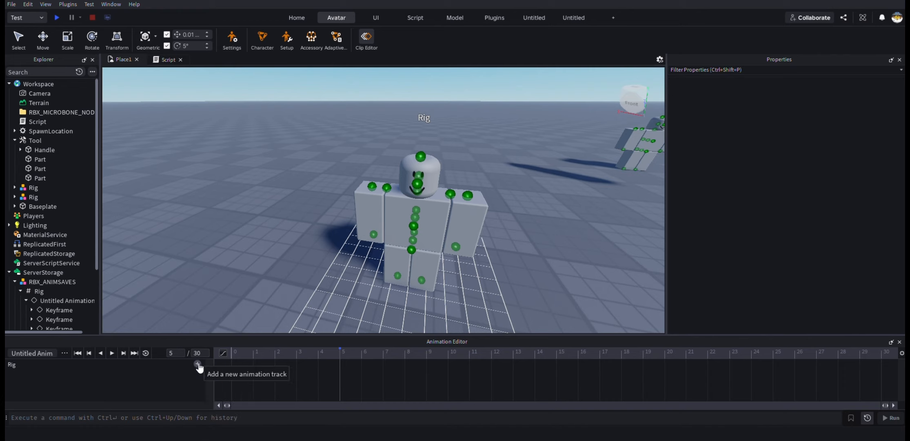
click(198, 363)
click(217, 435)
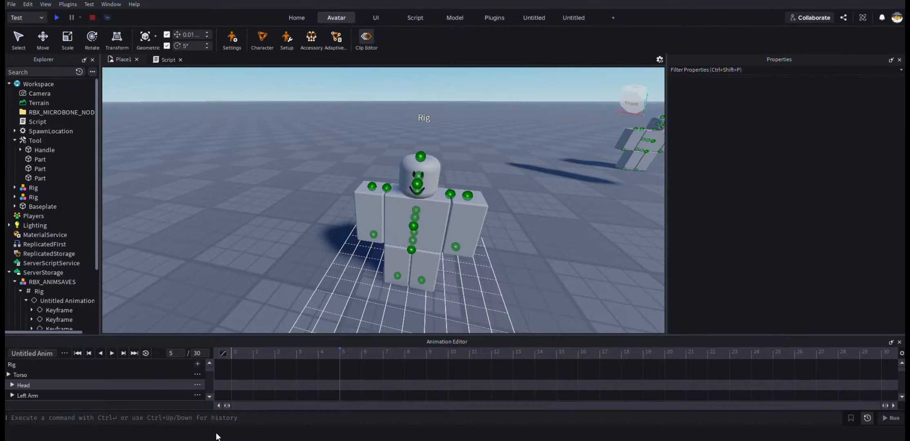
Rotate the new rig's torso at frame 5 with the Rotate tool
right_drag(226, 319, 261, 287)
click(381, 222)
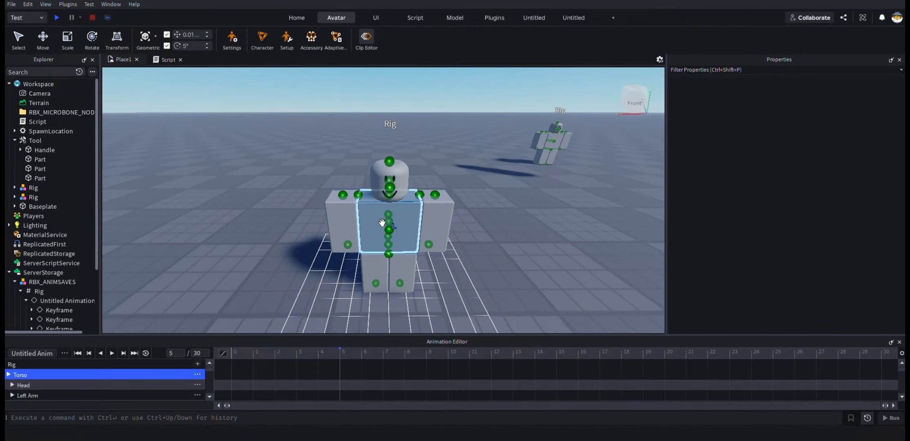
click(94, 40)
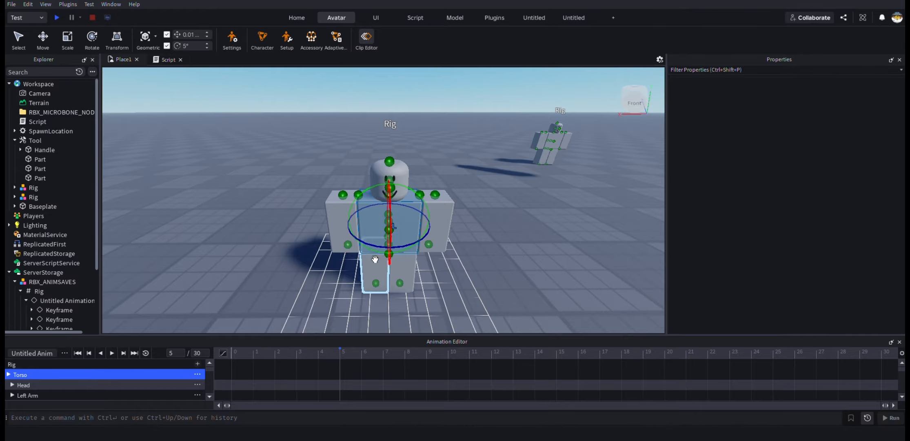
click(347, 233)
click(399, 231)
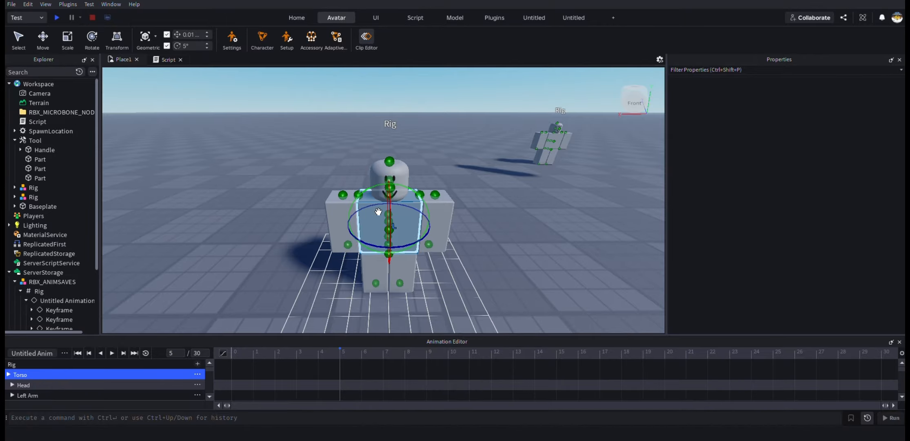
drag(391, 200, 444, 204)
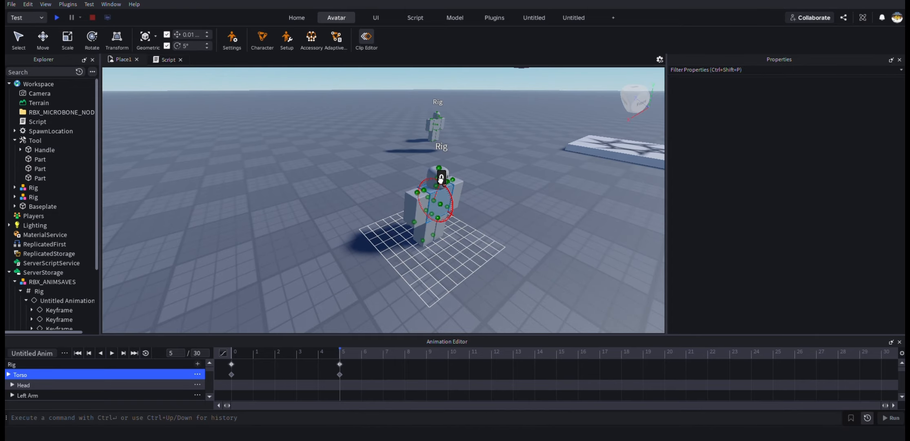
Move the torso's keyframe from frame 5 to frame 0 on the animation timeline
key(w)
right_drag(443, 234, 384, 308)
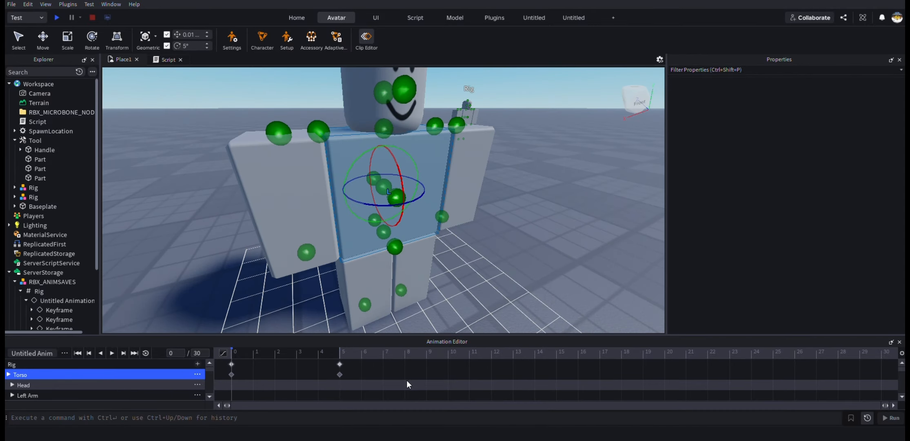
drag(341, 366, 231, 367)
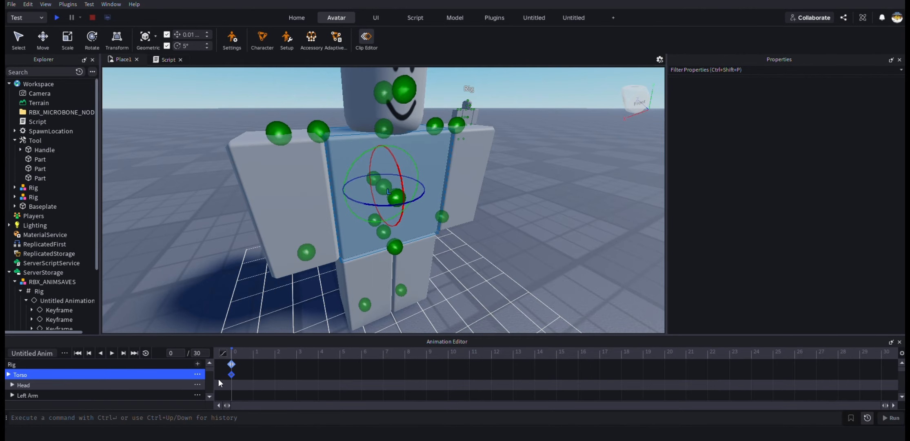
scroll(326, 285, down, 8)
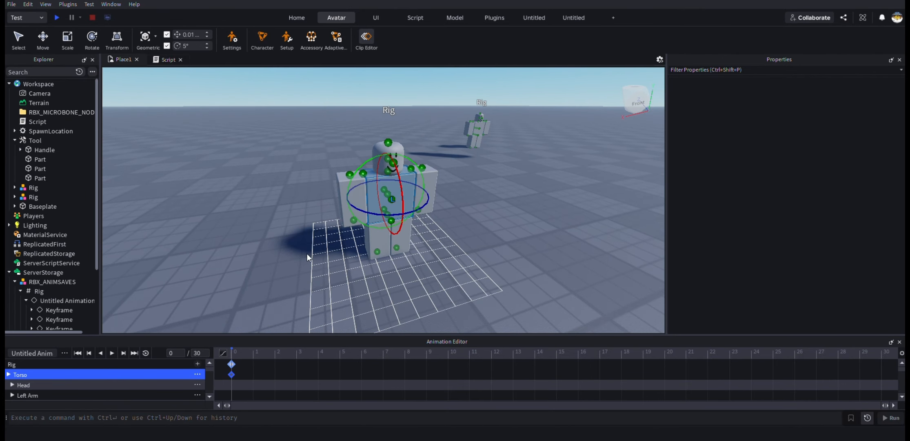
Rotate the rig's right arm upward at frame 0 so it extends in front of the body
click(283, 250)
scroll(281, 249, up, 5)
right_drag(283, 250, 337, 185)
click(435, 177)
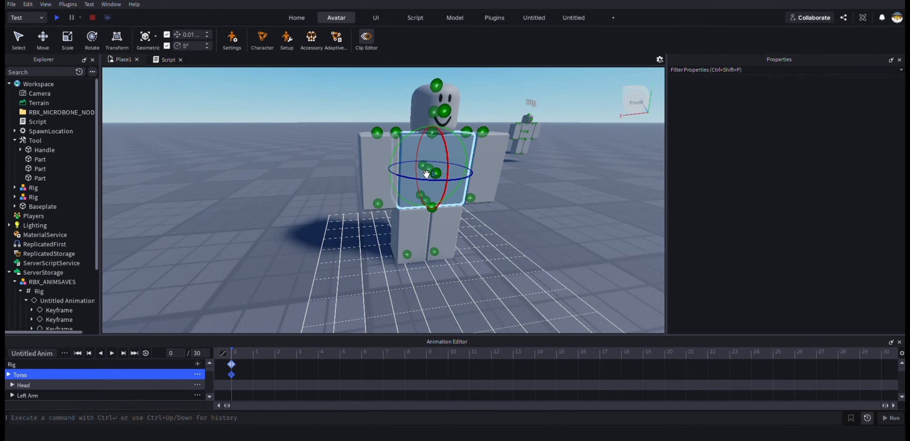
key(d)
right_drag(390, 192, 390, 192)
click(326, 207)
right_drag(326, 207, 302, 204)
key(d)
key(a)
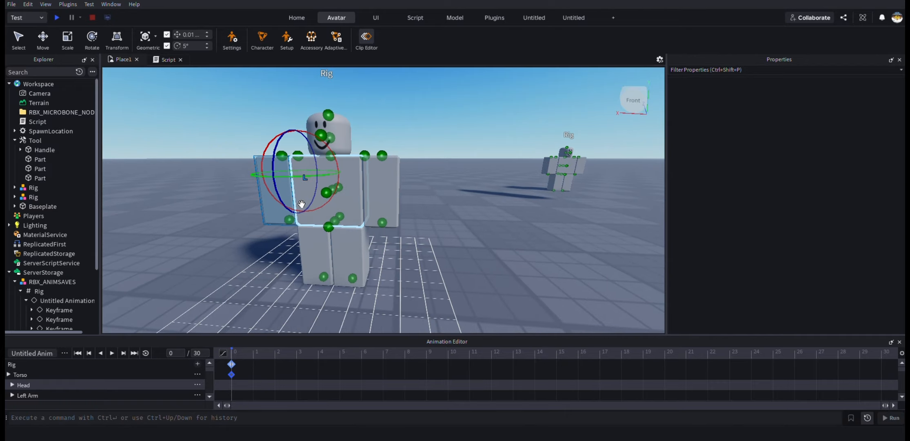
drag(287, 201, 279, 118)
drag(267, 145, 283, 155)
Adjust the raised right arm's position and rotation at frame 0 so it sits against the shoulder
key(ctrl+2)
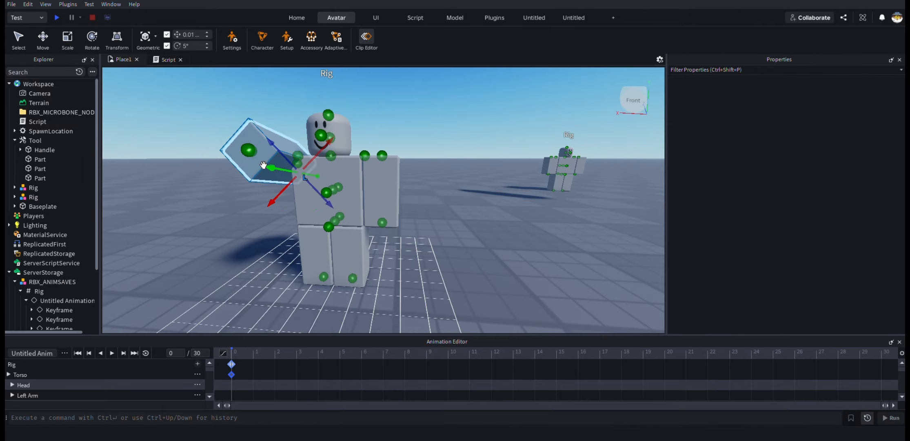
drag(275, 201, 268, 213)
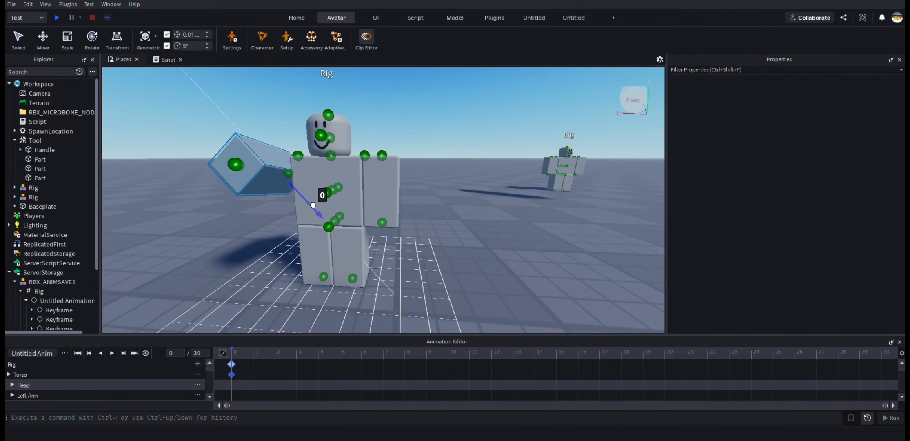
key(ctrl+4)
drag(312, 151, 320, 156)
key(ctrl+2)
drag(297, 204, 312, 228)
right_drag(311, 227, 332, 209)
key(ctrl+4)
drag(334, 160, 339, 171)
key(r)
drag(279, 202, 325, 200)
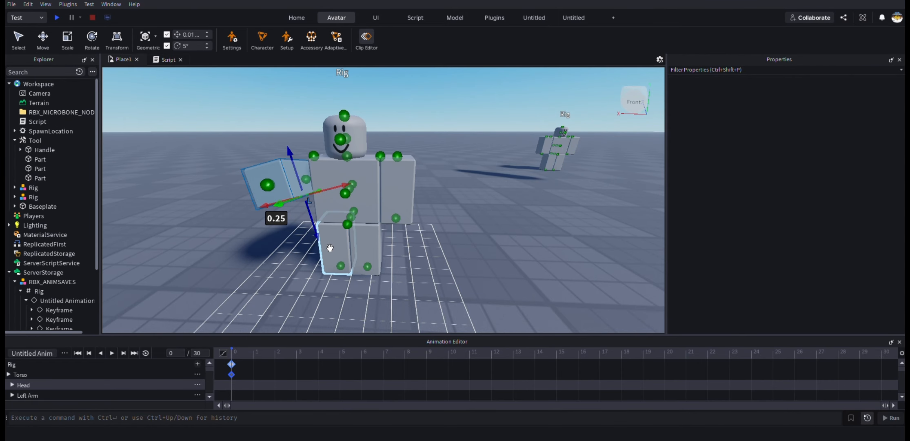
Go to frame 2 and rotate the rig's right leg forward
mouse_move(231, 346)
mouse_down()
mouse_move(247, 343)
mouse_move(232, 354)
mouse_up()
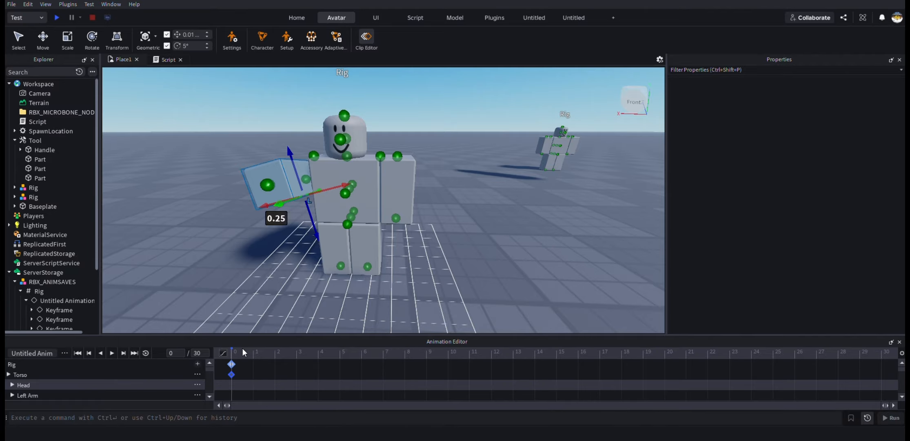
right_drag(310, 270, 310, 269)
scroll(310, 270, up, 2)
click(371, 180)
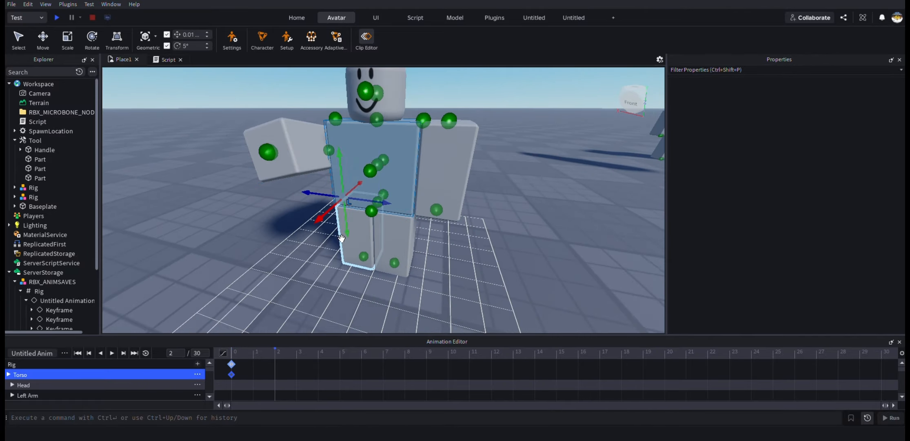
click(339, 240)
right_drag(339, 240, 331, 243)
key(ctrl+4)
drag(320, 242, 299, 238)
Rotate the torso at frame 2 so the rig leans forward
click(351, 245)
click(337, 170)
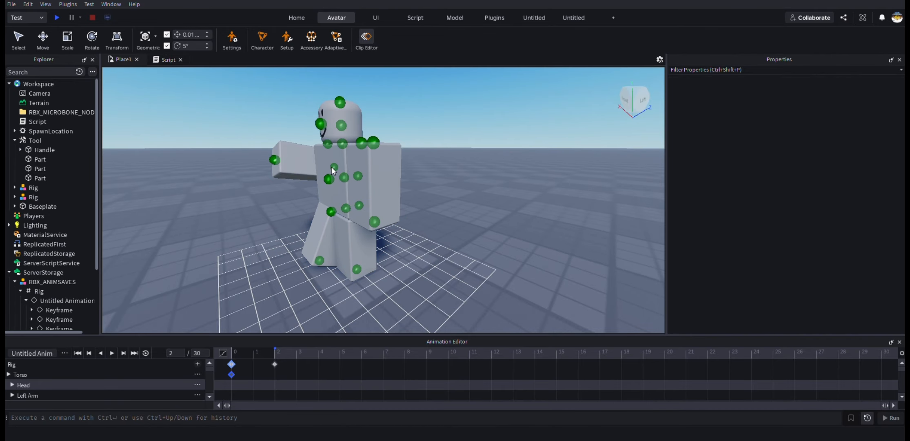
click(324, 168)
drag(313, 148, 306, 162)
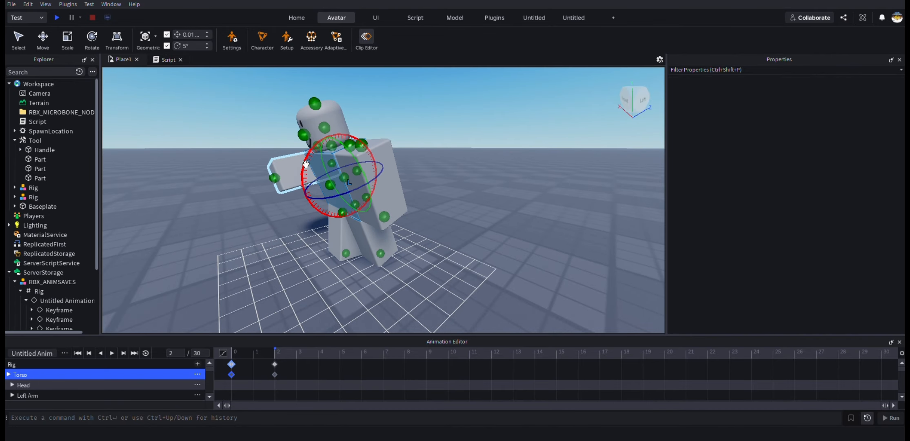
Rotate the right leg further forward at frame 2 to match the leaning torso
click(337, 243)
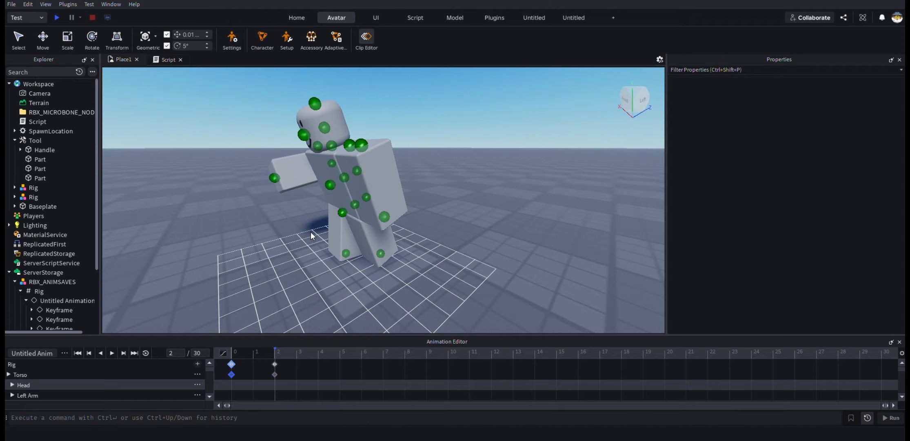
click(335, 234)
drag(316, 232, 301, 230)
click(368, 241)
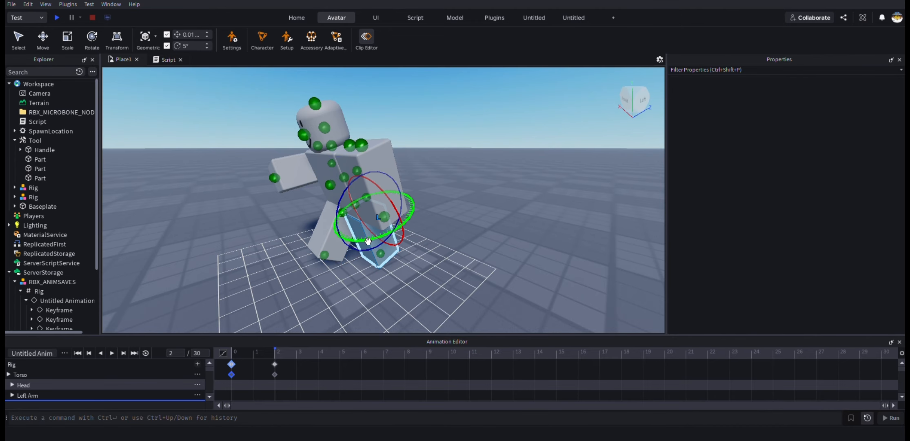
Rotate the left arm at frame 2 so it is raised beside the torso
right_drag(368, 241, 368, 242)
key(w)
key(d)
right_drag(267, 221, 268, 221)
key(s)
click(500, 179)
right_drag(471, 215, 471, 215)
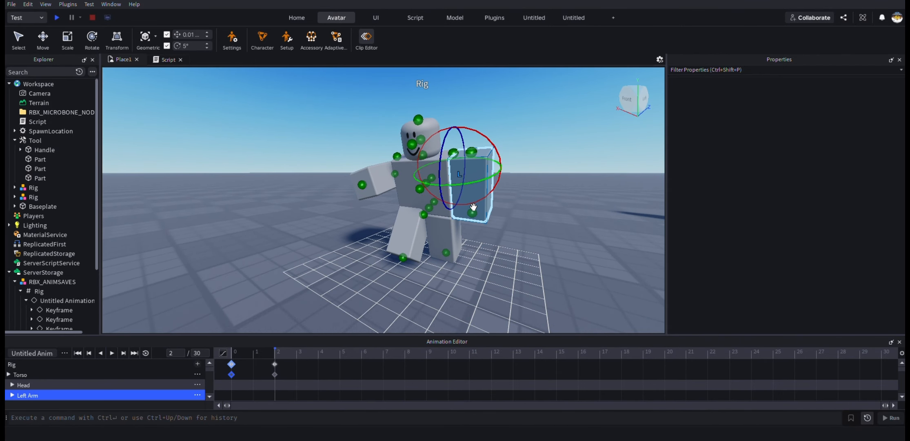
drag(477, 200, 493, 206)
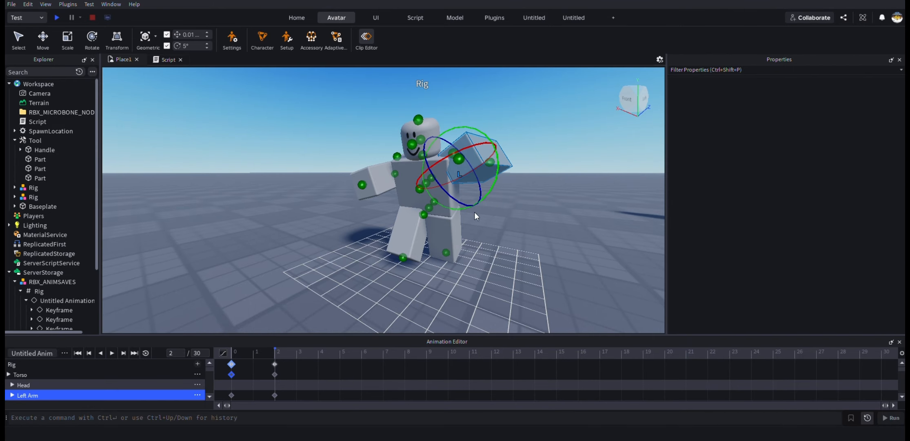
Rotate the right arm by 5° at frame 2
key(a)
right_drag(416, 212, 394, 199)
click(413, 190)
key(d)
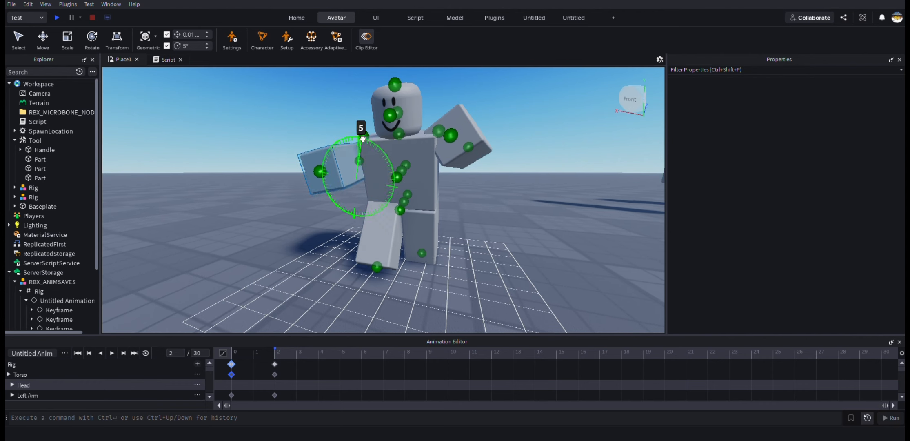
At frame 3, rotate the right arm down across the body and move it back to the shoulder
drag(274, 349, 300, 349)
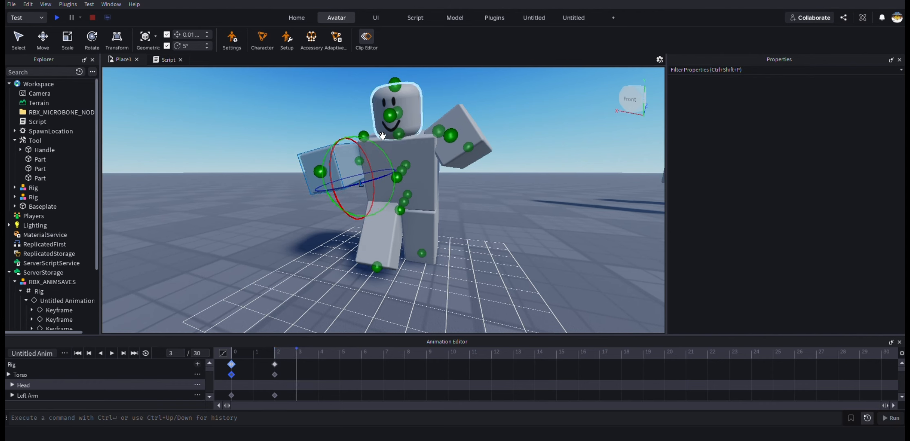
mouse_move(379, 139)
mouse_down()
mouse_move(366, 138)
mouse_move(381, 149)
mouse_up()
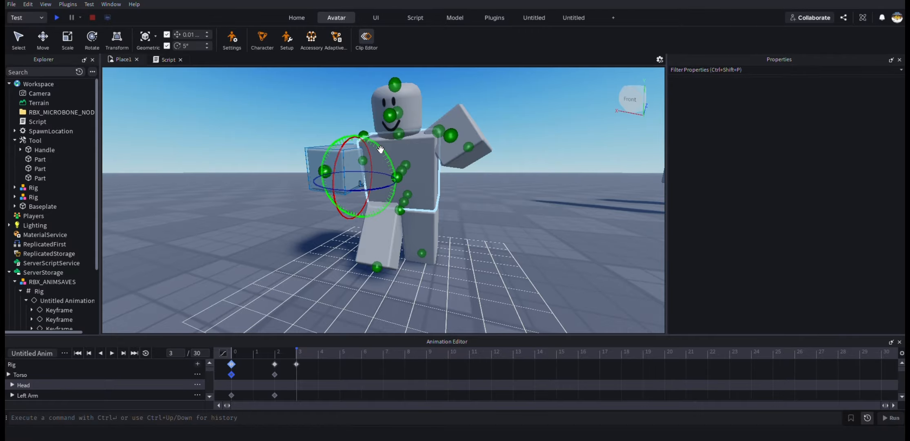
key(ctrl+2)
drag(321, 163, 310, 160)
drag(357, 132, 374, 207)
key(r)
key(ctrl+2)
key(r)
key(r)
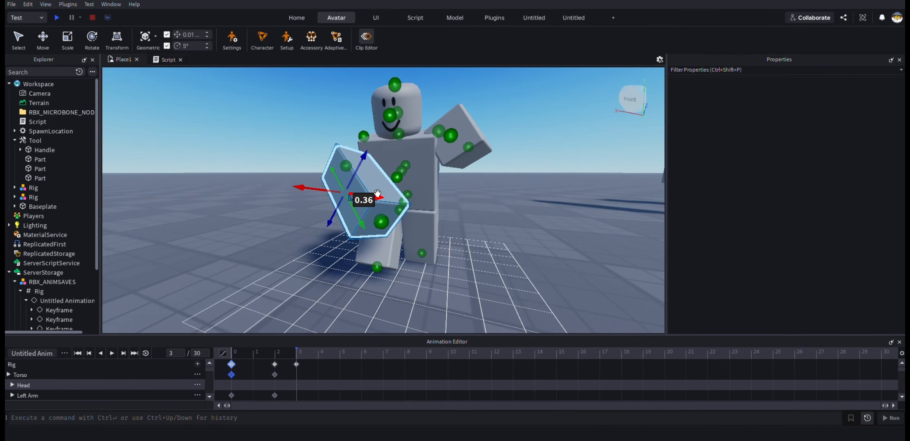
Preview the animation and move the frame 3 keyframe to frame 2
right_drag(201, 231, 202, 231)
click(111, 353)
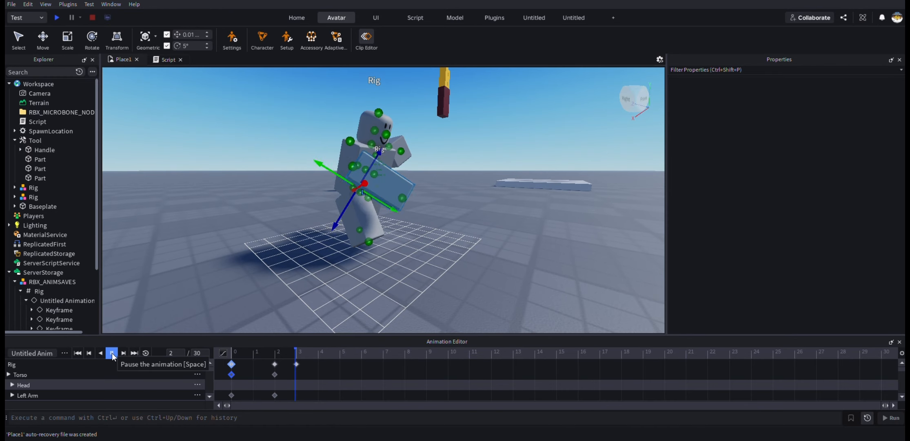
right_drag(237, 300, 303, 339)
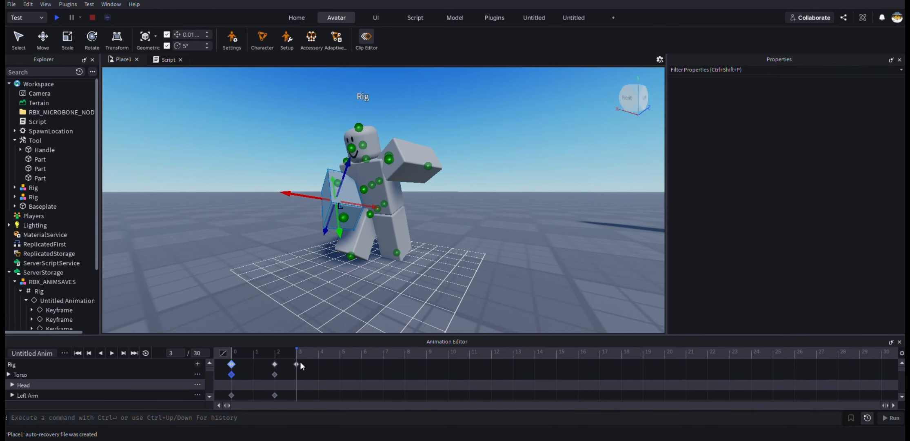
click(285, 289)
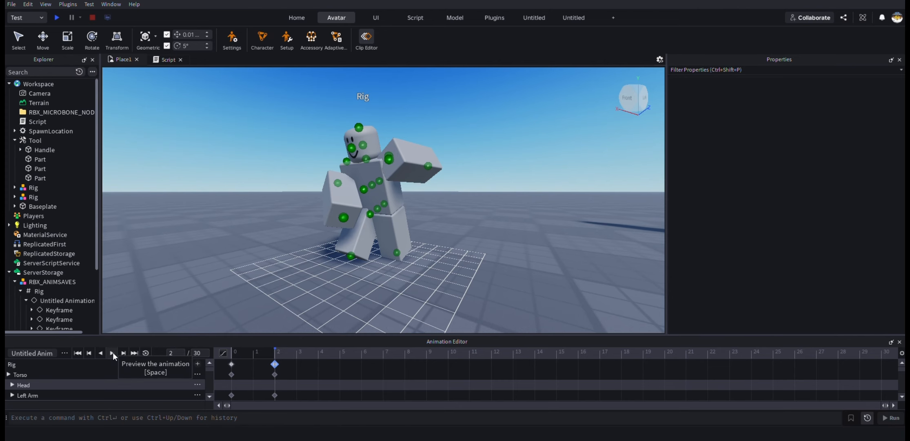
Try moving all frame 2 keyframes to frame 17 and preview the slower swing
mouse_move(275, 366)
mouse_down()
mouse_move(338, 365)
mouse_move(273, 365)
mouse_up()
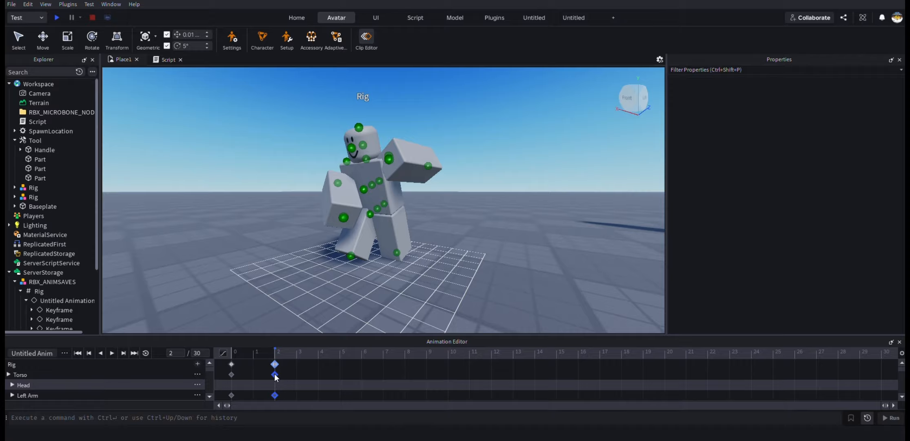
drag(276, 368, 593, 381)
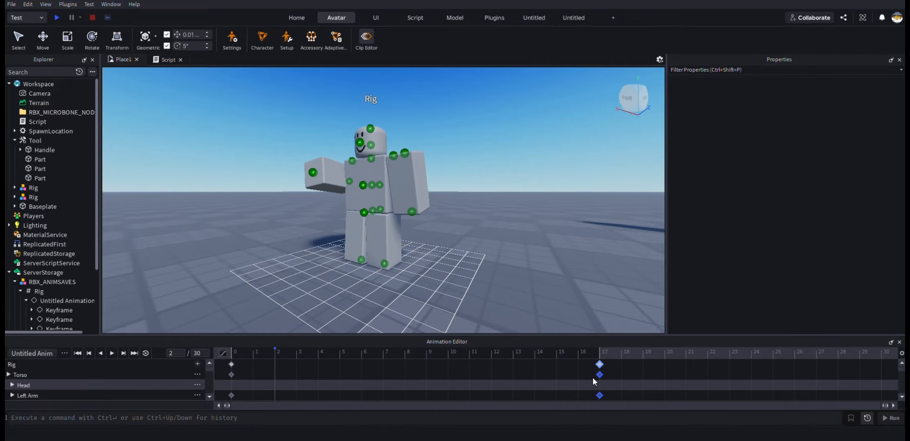
click(113, 352)
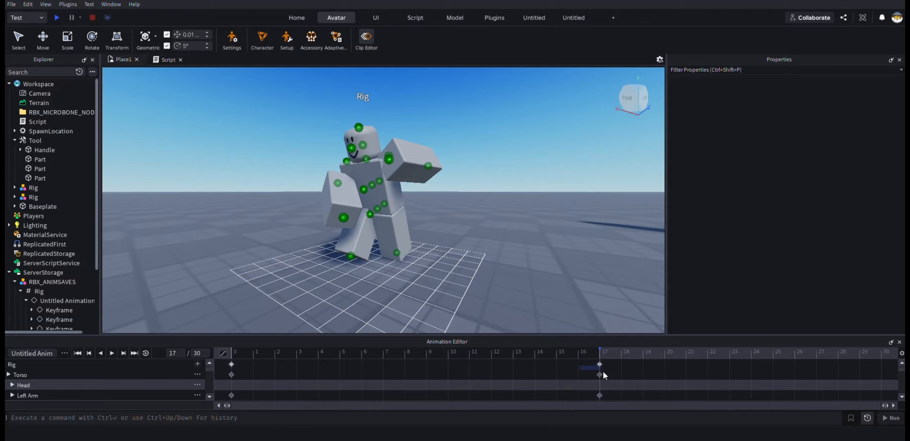
Move all of the swing pose's keyframes to frame 4 and preview the animation with looping on
drag(551, 363, 653, 404)
drag(603, 374, 323, 384)
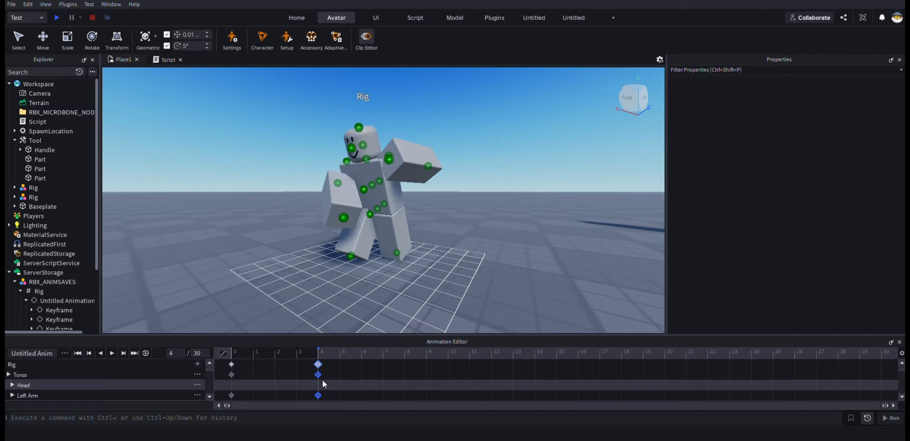
click(114, 354)
key(space)
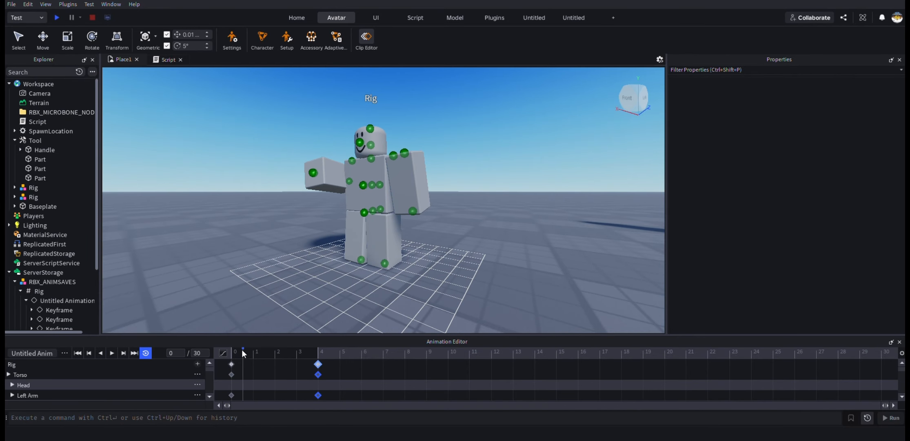
Return to frame 0 and rotate the right arm down so it hangs vertically
drag(242, 350, 232, 352)
right_drag(249, 309, 250, 310)
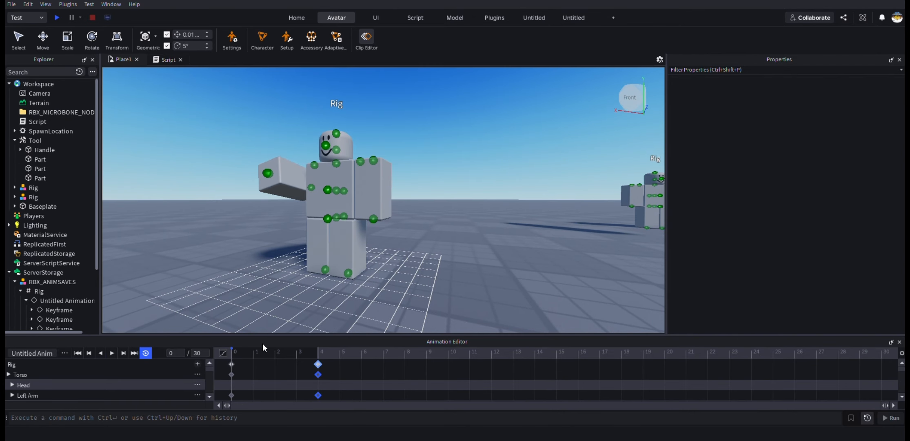
click(272, 177)
key(a)
right_drag(295, 184, 295, 183)
key(r)
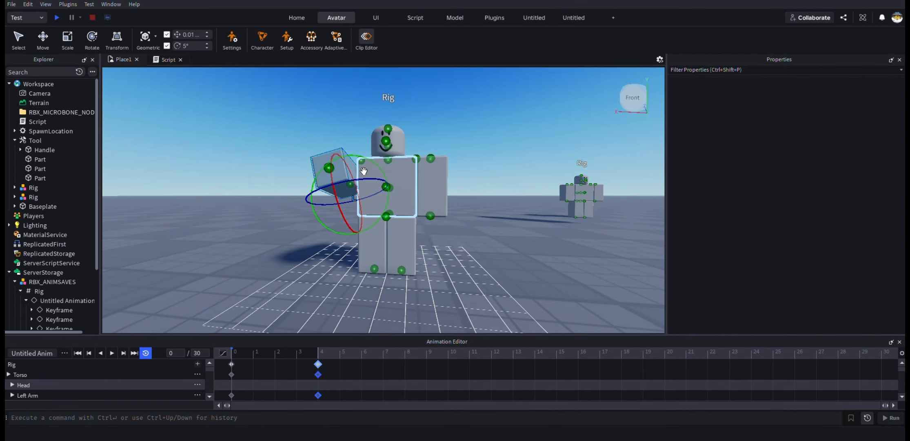
drag(373, 164, 346, 234)
Move the lowered right arm back and up about 0.74 studs at frame 0 to align it with the shoulder
right_drag(354, 189, 354, 189)
key(a)
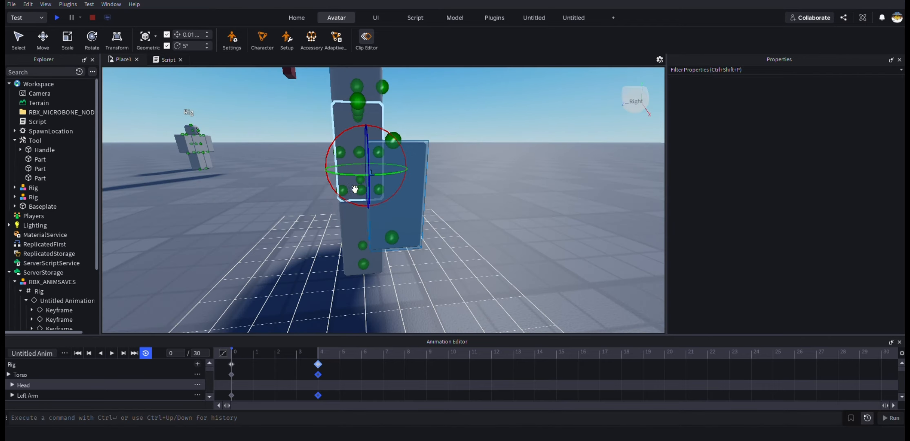
key(ctrl+2)
drag(334, 167, 301, 167)
drag(338, 140, 341, 97)
key(d)
right_drag(317, 109, 316, 109)
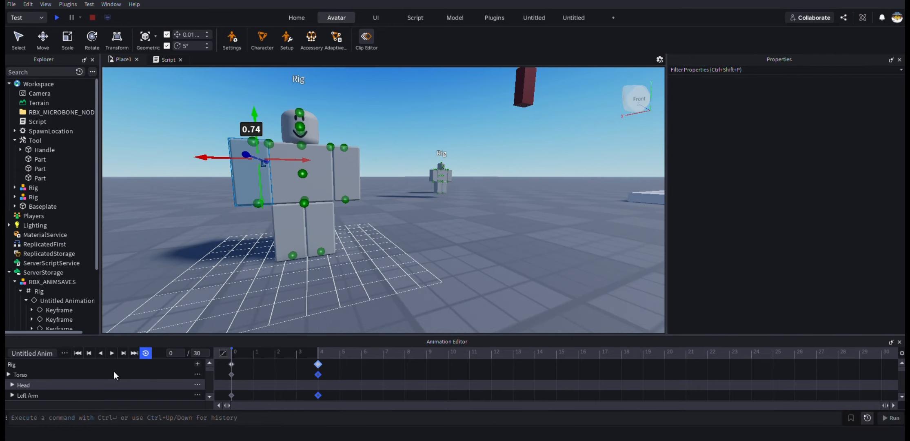
Turn off looping and preview the swing animation
click(113, 354)
click(114, 354)
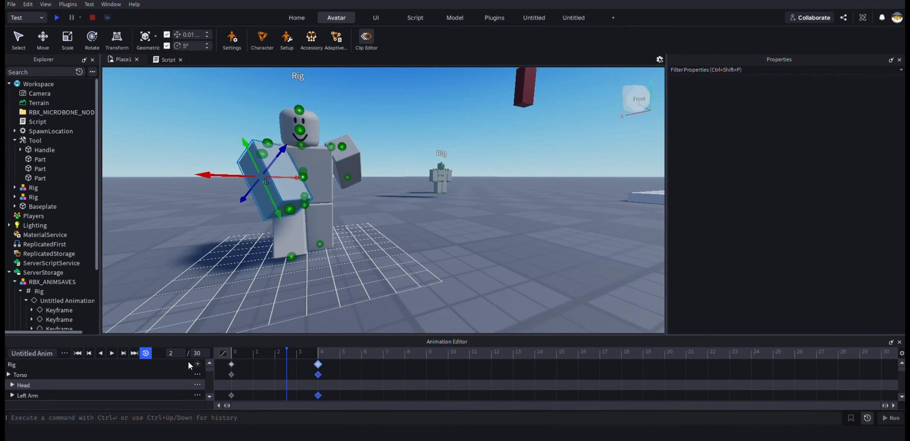
click(107, 354)
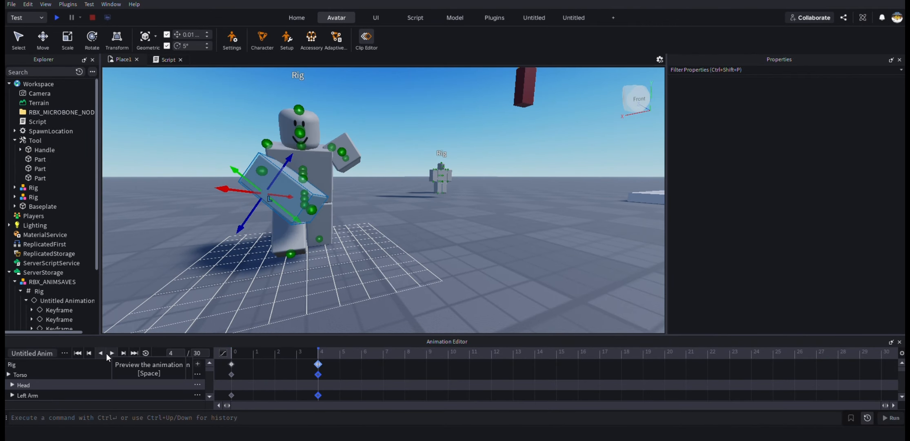
click(107, 354)
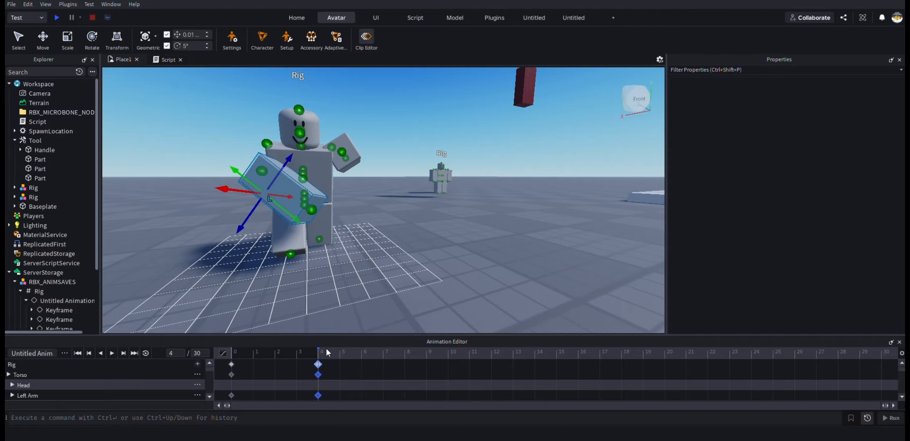
Scrub the animation to frame 0 and on to frame 2 to examine the arm poses up close
drag(326, 351, 230, 363)
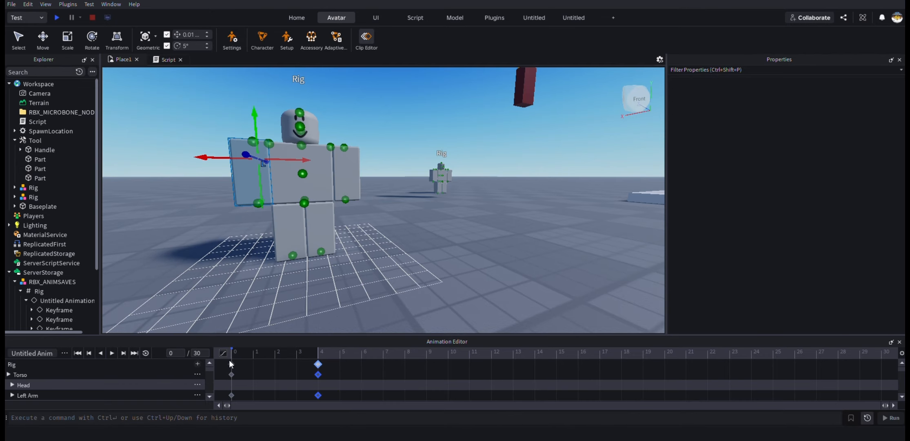
right_drag(309, 317, 310, 317)
key(w)
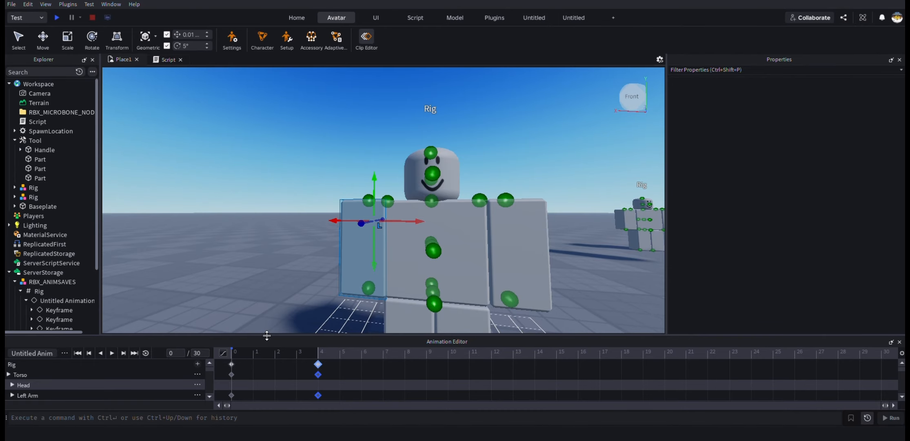
drag(235, 346, 272, 361)
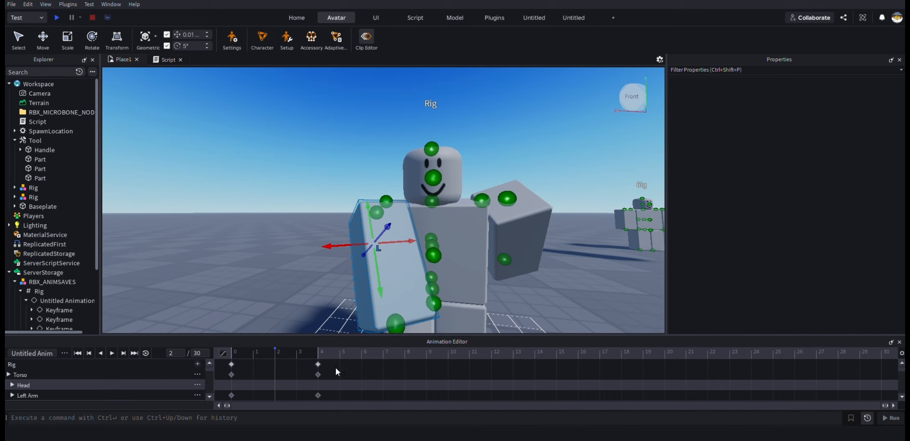
Move the end keyframe to frame 27, then at frame 2 raise the right arm and shift it outward about 0.41 studs
drag(318, 367, 816, 368)
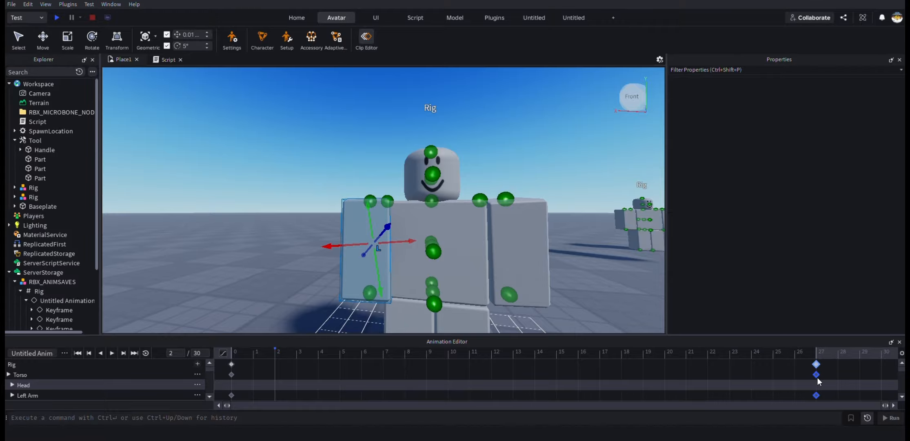
right_drag(346, 261, 348, 260)
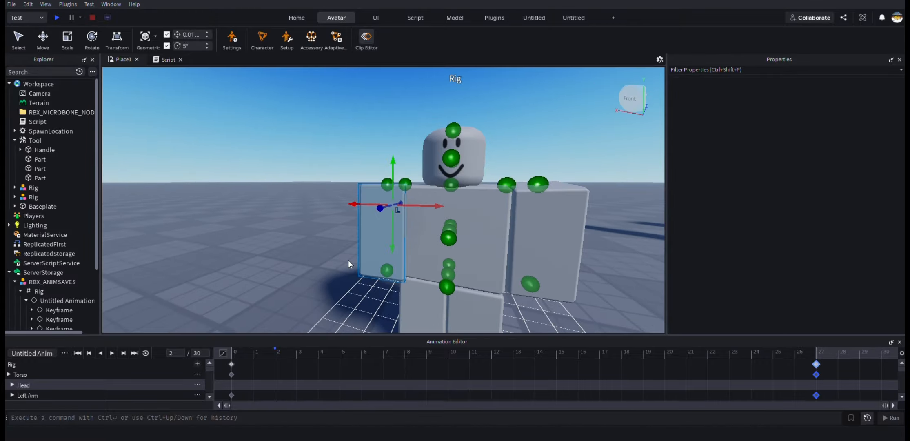
key(ctrl+4)
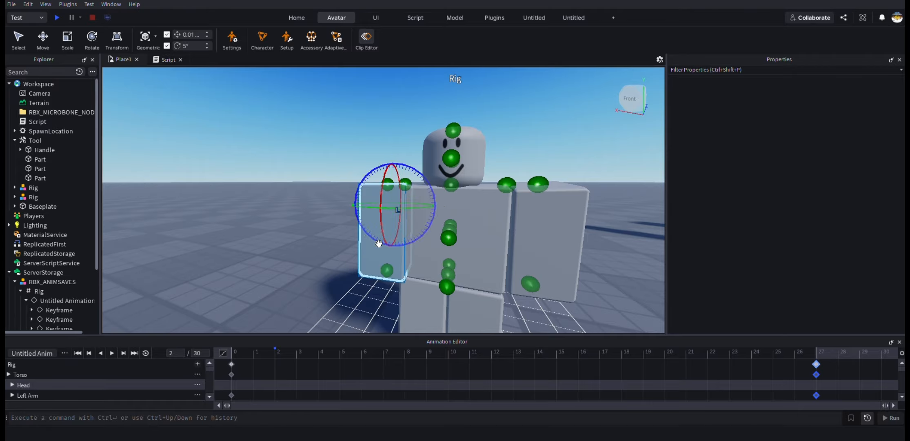
drag(384, 237, 398, 200)
key(ctrl+2)
key(ctrl+4)
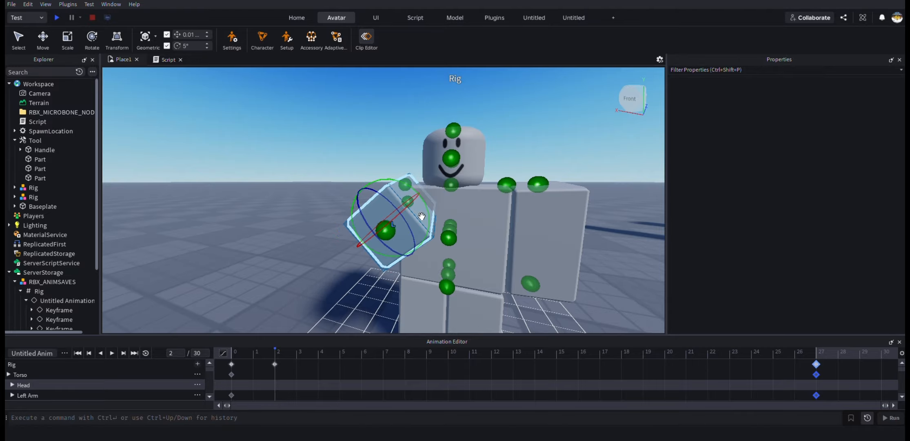
key(ctrl+2)
drag(360, 241, 350, 196)
Retime the end keyframe to frame 8 and the raised-arm keyframe to frame 4
drag(820, 367, 343, 367)
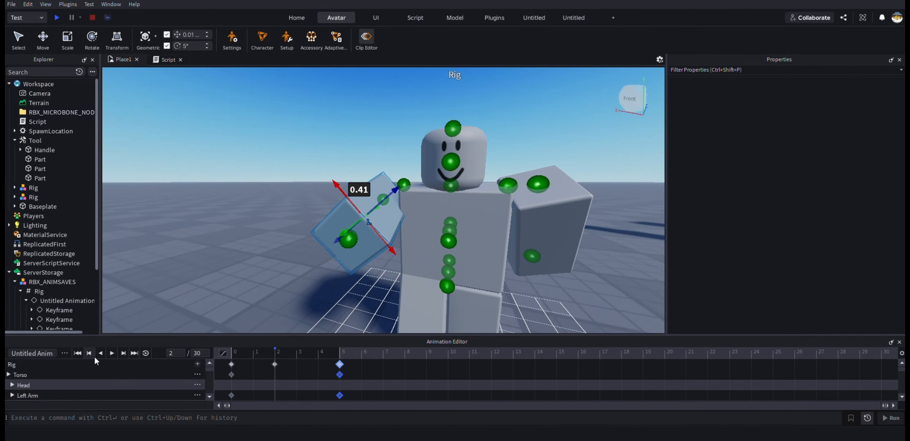
click(112, 353)
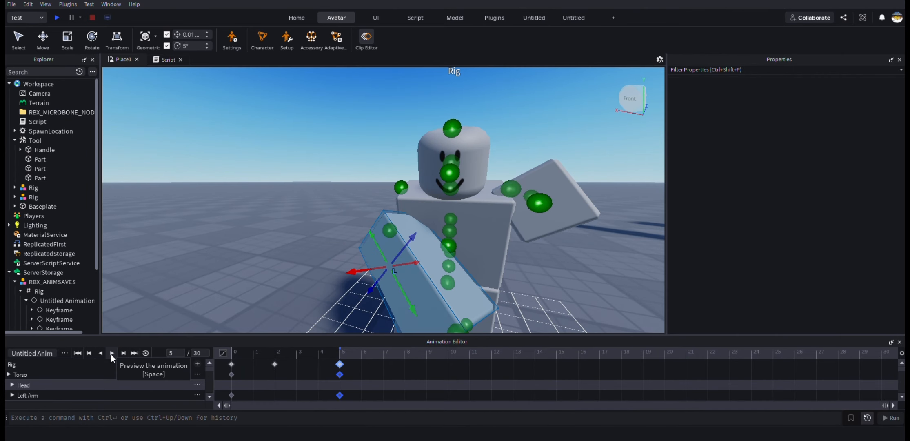
scroll(217, 290, down, 5)
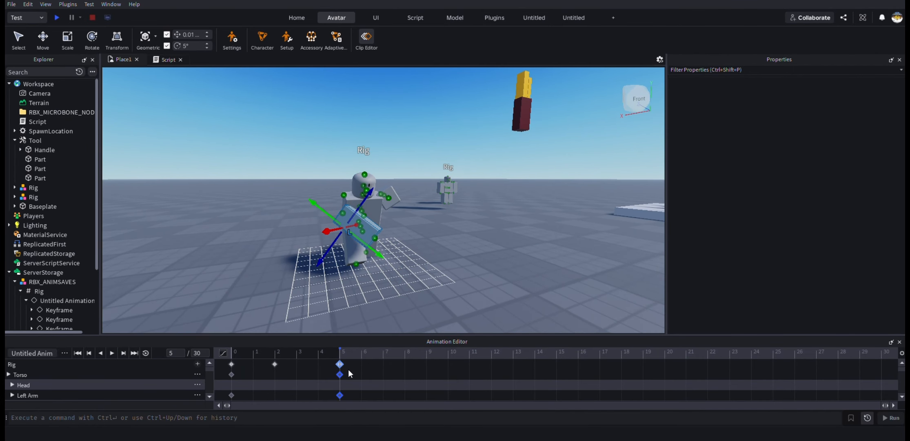
drag(340, 366, 402, 363)
click(275, 364)
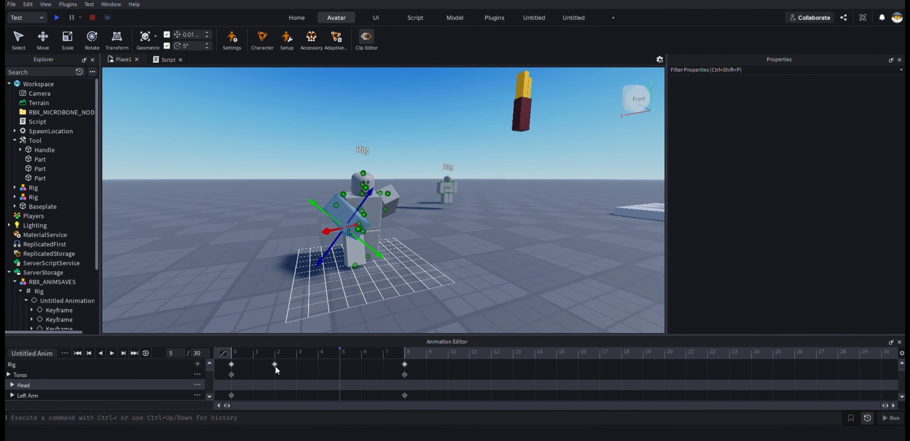
drag(292, 366, 318, 364)
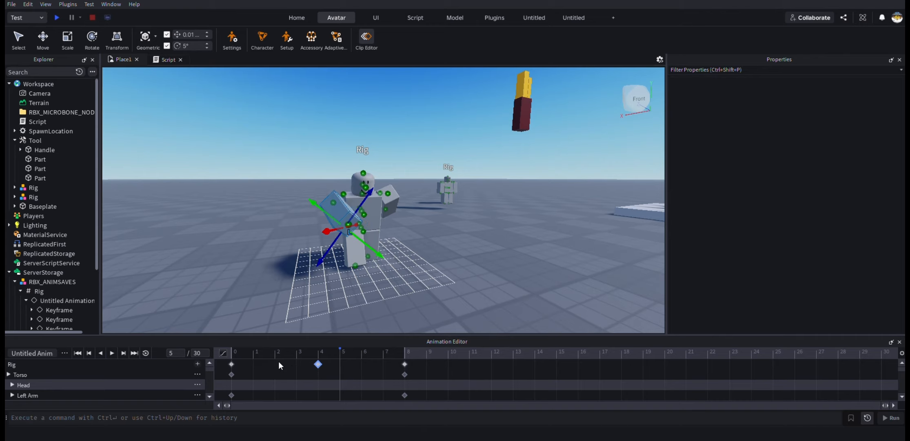
Preview the retimed swing from the front and from the rig's side
click(114, 353)
click(115, 353)
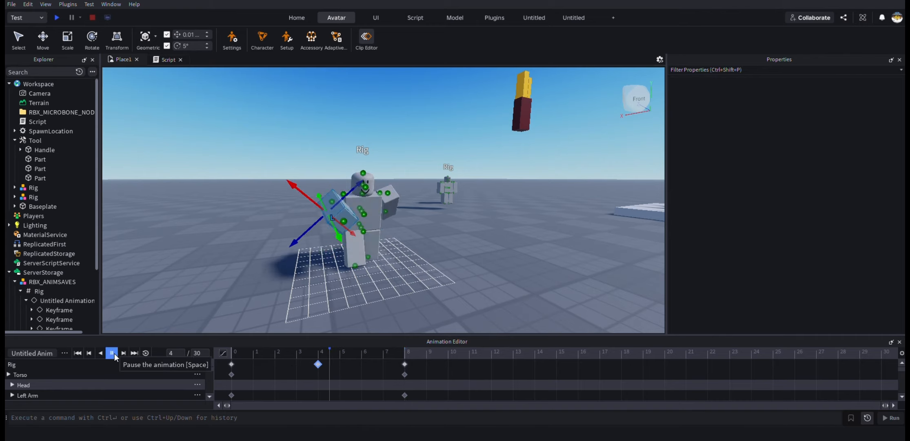
key(a)
right_drag(260, 266, 310, 266)
click(111, 354)
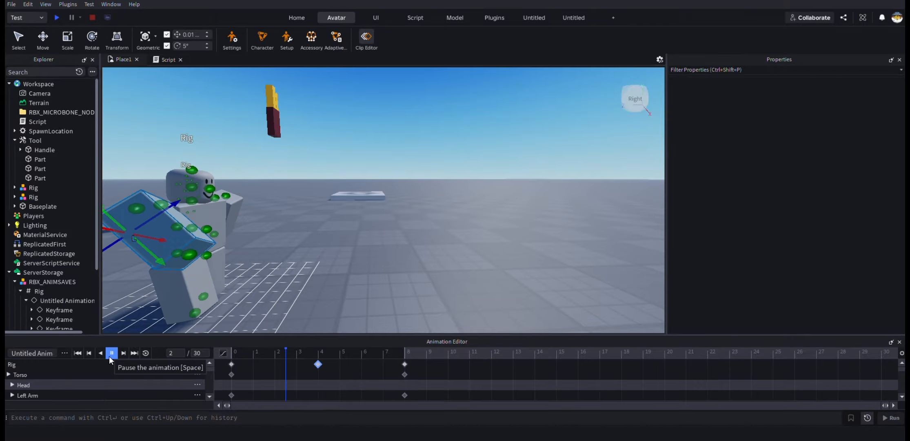
Go to frame 4 and rotate the right arm so it extends outward from the shoulder
drag(404, 353, 317, 356)
key(d)
right_drag(317, 277, 317, 275)
key(r)
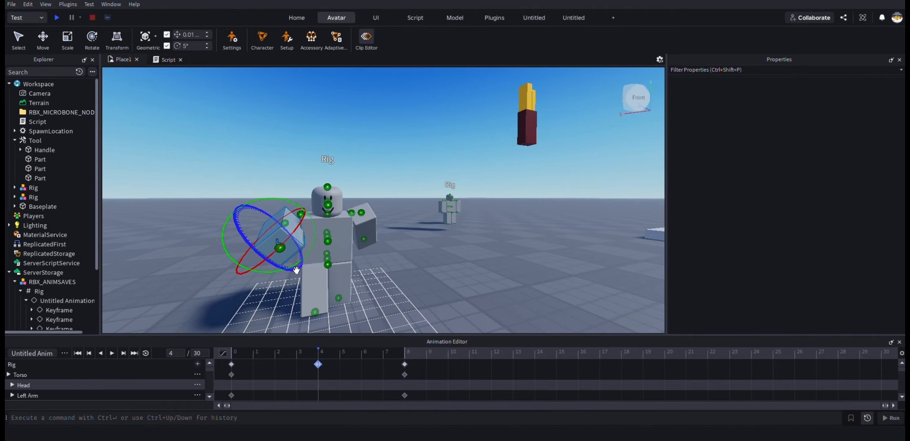
drag(294, 267, 186, 282)
Play the swing repeatedly to examine the wider arm motion
click(112, 356)
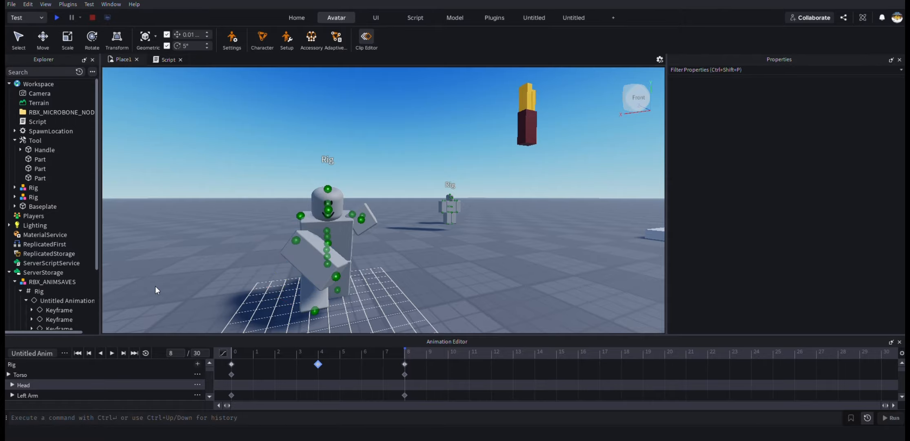
click(109, 356)
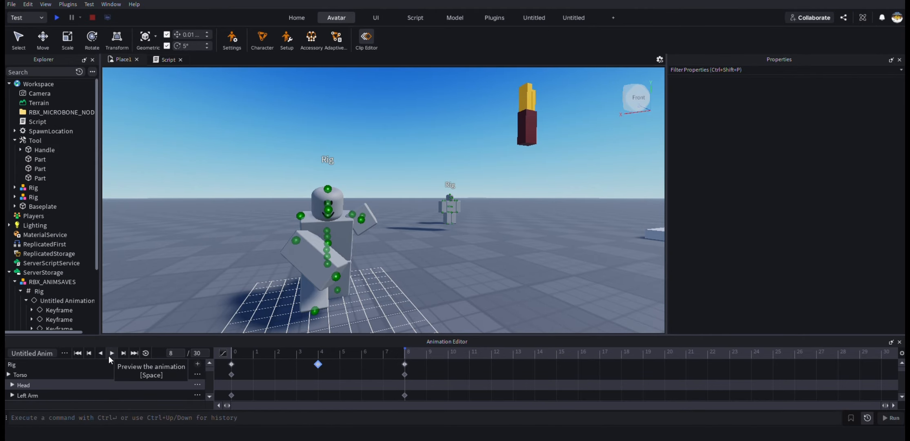
right_drag(188, 302, 187, 303)
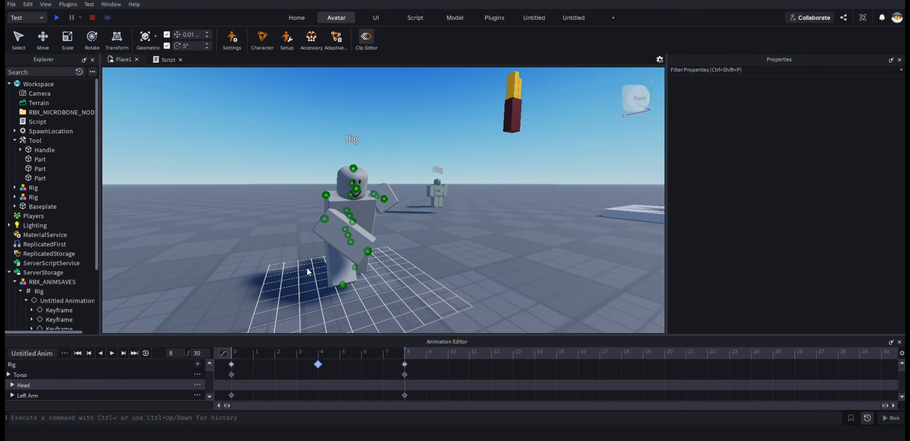
click(344, 252)
click(200, 306)
click(112, 352)
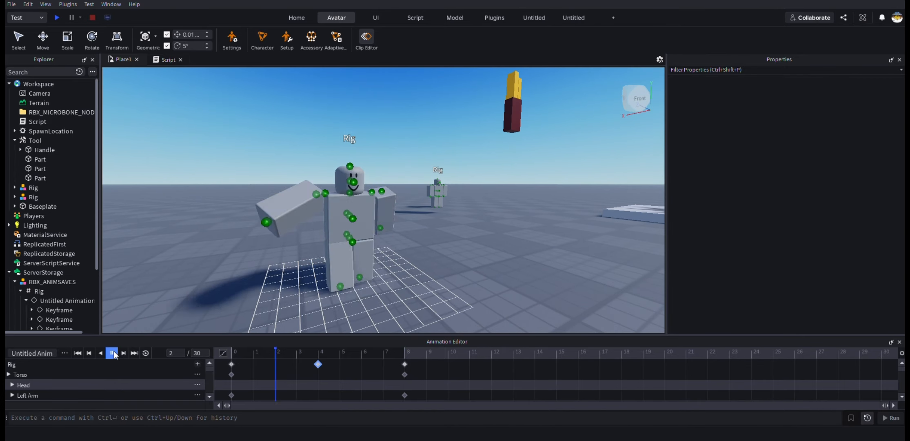
click(113, 353)
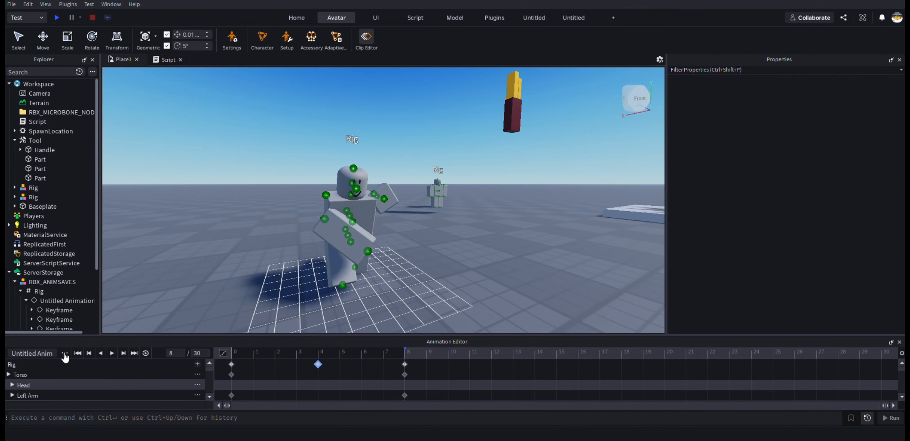
Set the animation priority to Action
right_drag(348, 205, 349, 205)
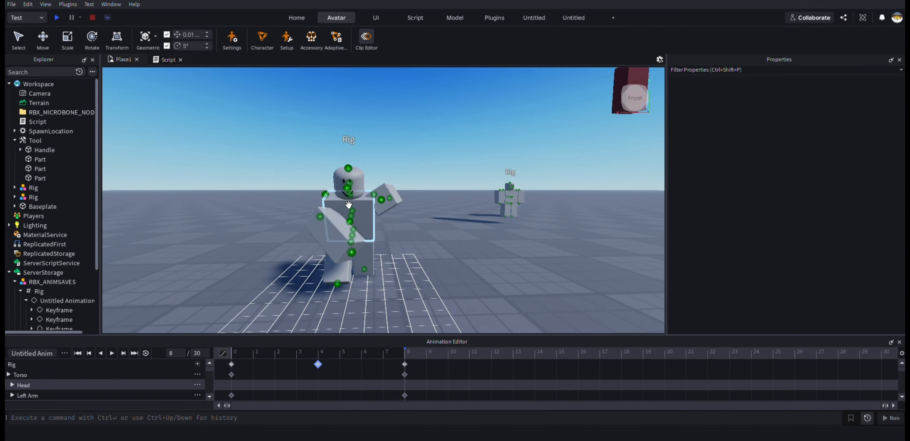
click(64, 353)
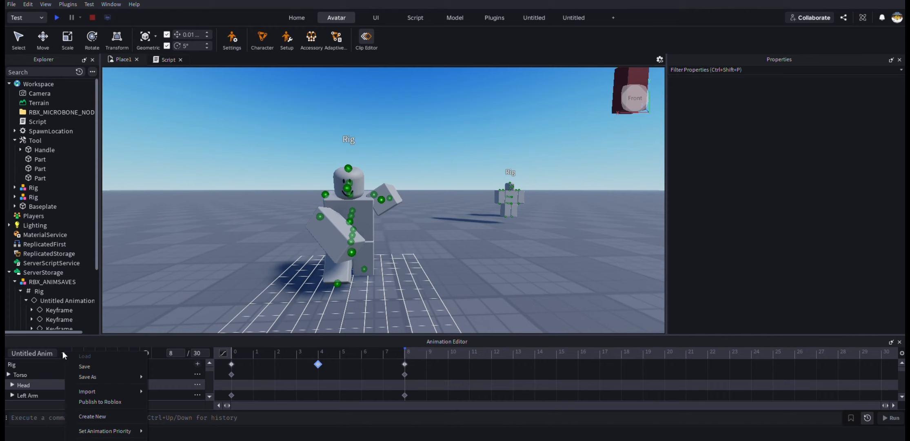
mouse_move(108, 435)
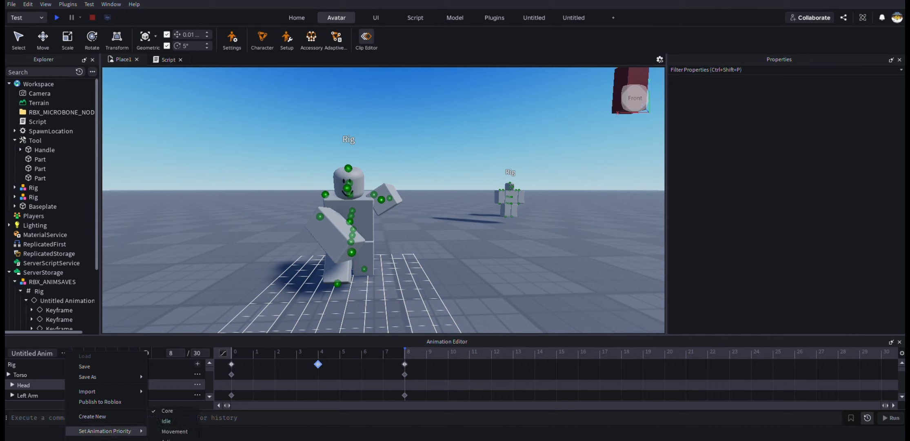
click(173, 439)
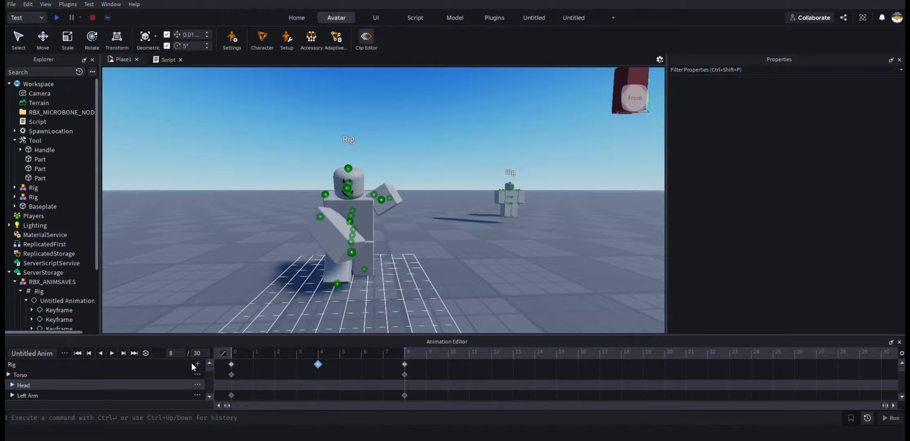
right_drag(228, 308, 226, 307)
key(w)
key(s)
key(w)
key(s)
right_drag(242, 258, 241, 258)
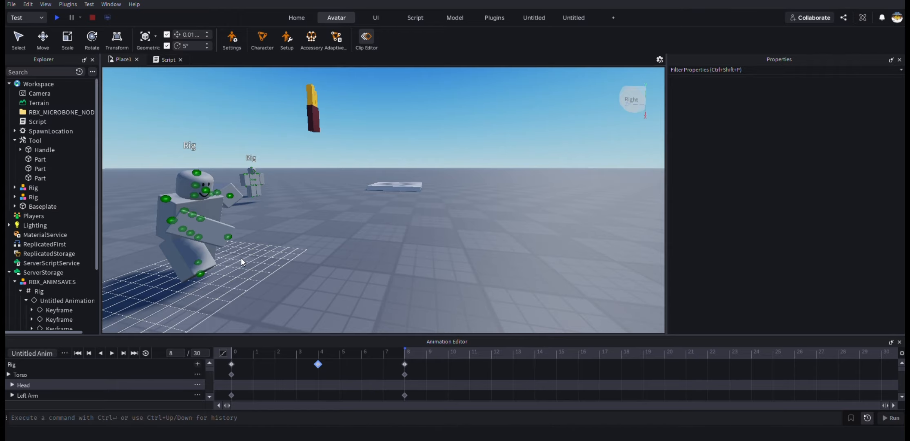
key(s)
right_drag(246, 258, 246, 258)
key(w)
scroll(328, 290, down, 2)
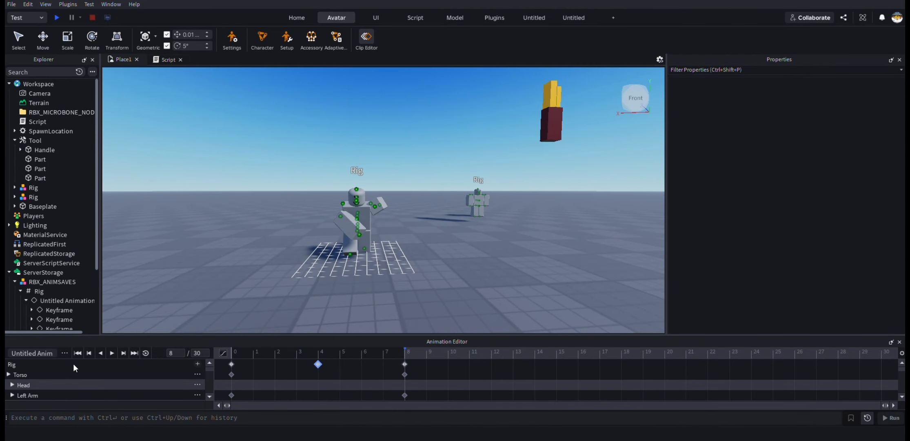
Review the available animation priority options and leave the setting as is
click(65, 353)
mouse_move(98, 431)
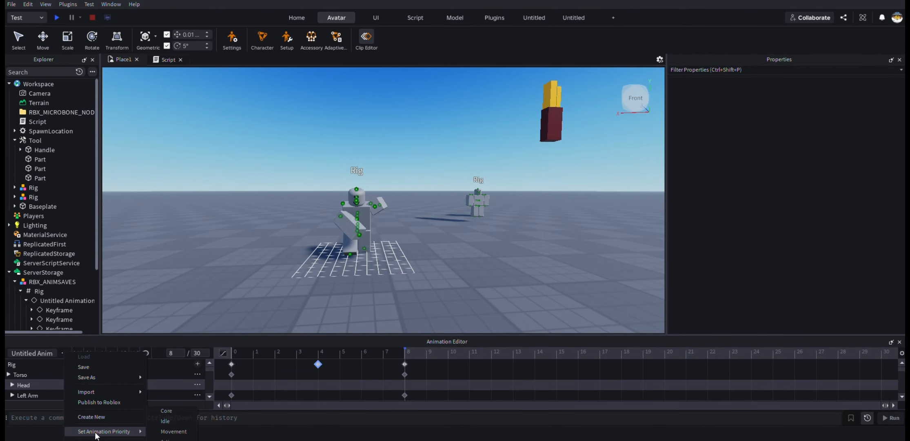
click(63, 341)
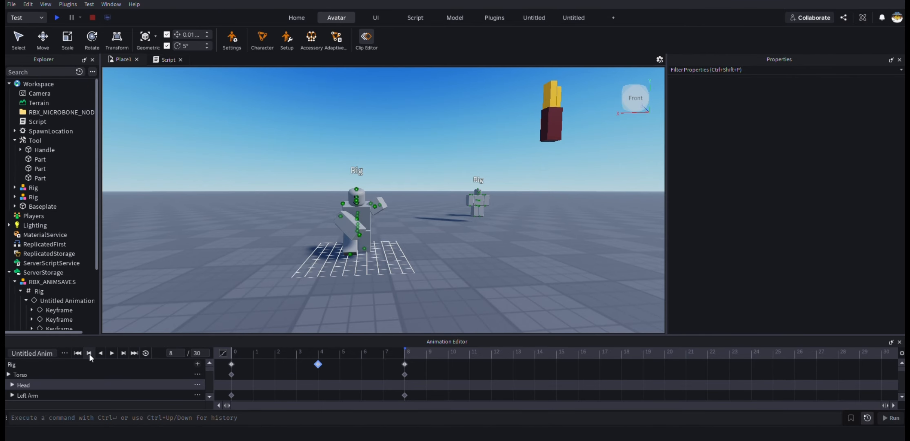
Rotate the rig's left leg slightly at frame 8
key(w)
right_drag(158, 298, 158, 298)
key(a)
key(w)
key(d)
key(a)
scroll(426, 206, up, 3)
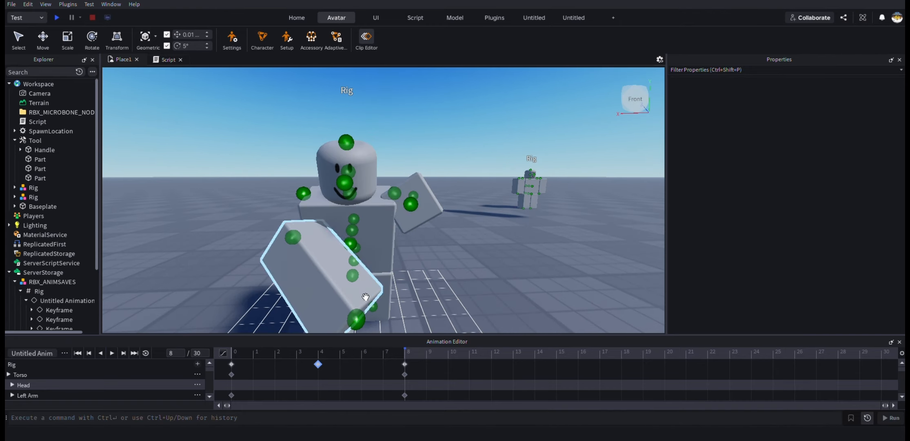
key(d)
right_drag(381, 292, 381, 292)
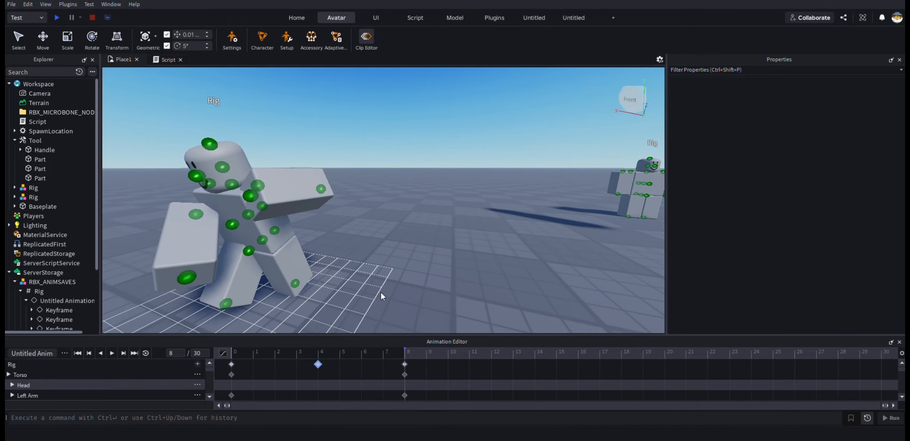
click(288, 290)
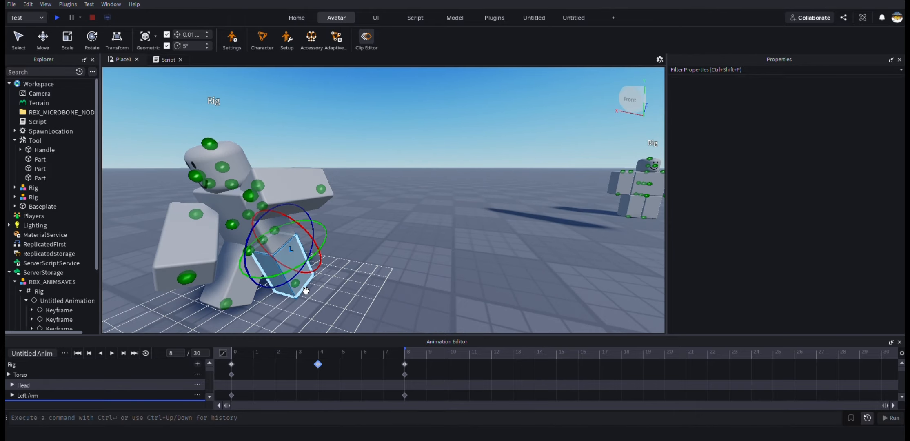
mouse_move(404, 353)
mouse_down()
mouse_move(318, 362)
mouse_move(404, 367)
mouse_up()
drag(293, 284, 304, 278)
key(a)
Look through the animation's options once more, including its priority choices
click(64, 354)
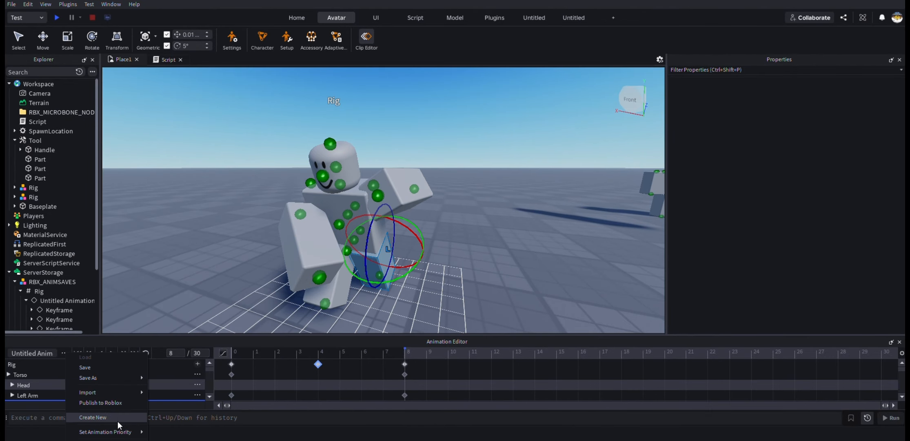
mouse_move(117, 431)
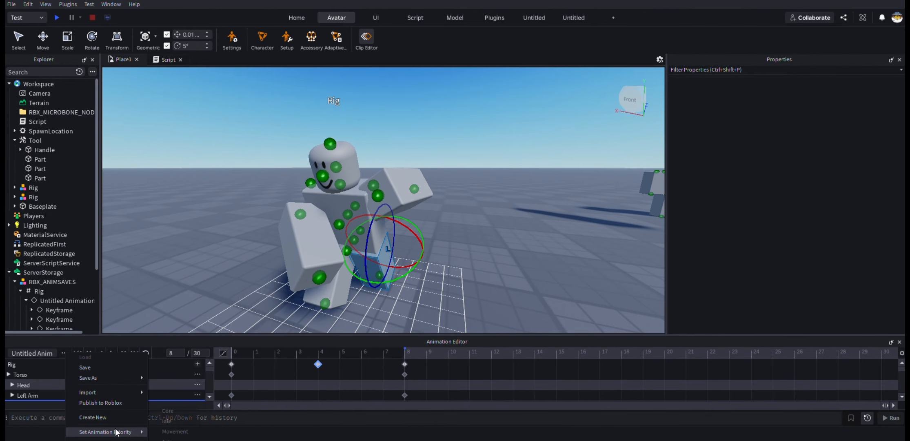
click(170, 342)
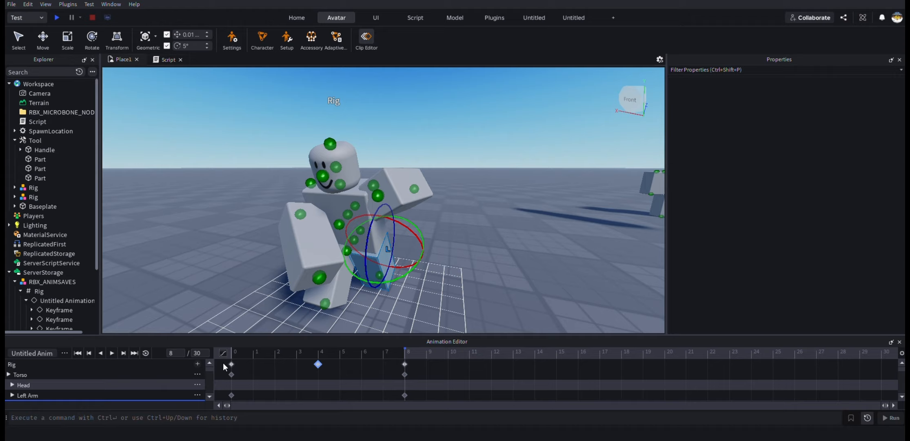
drag(222, 363, 417, 402)
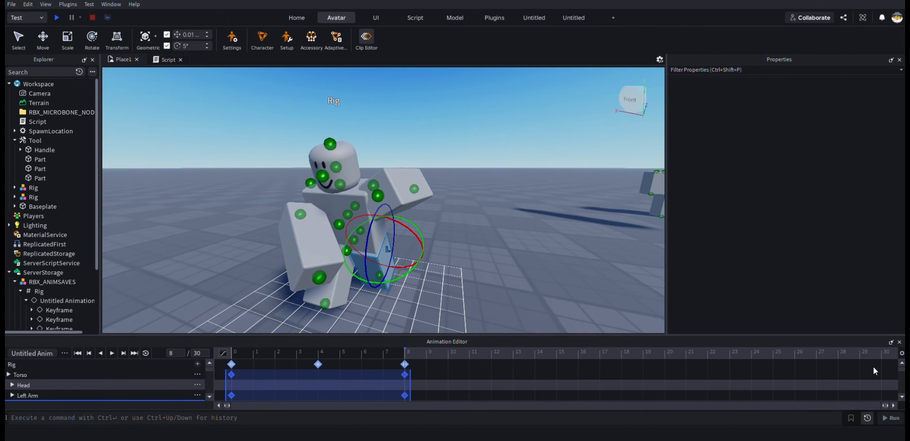
click(902, 354)
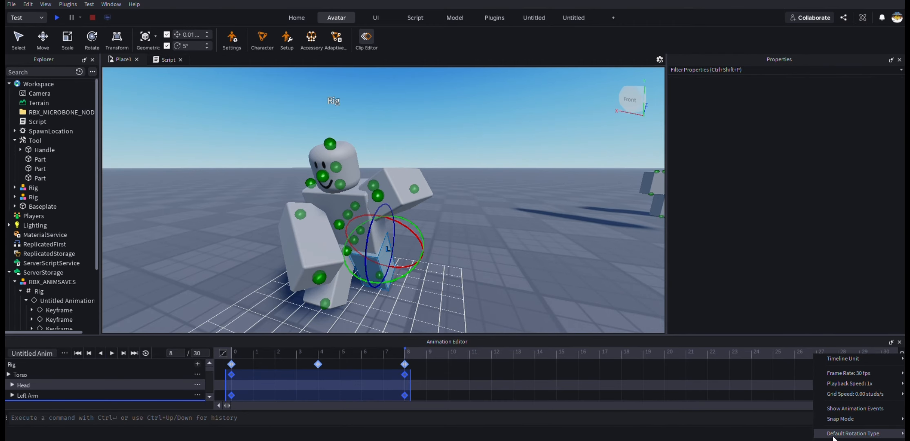
right_click(368, 374)
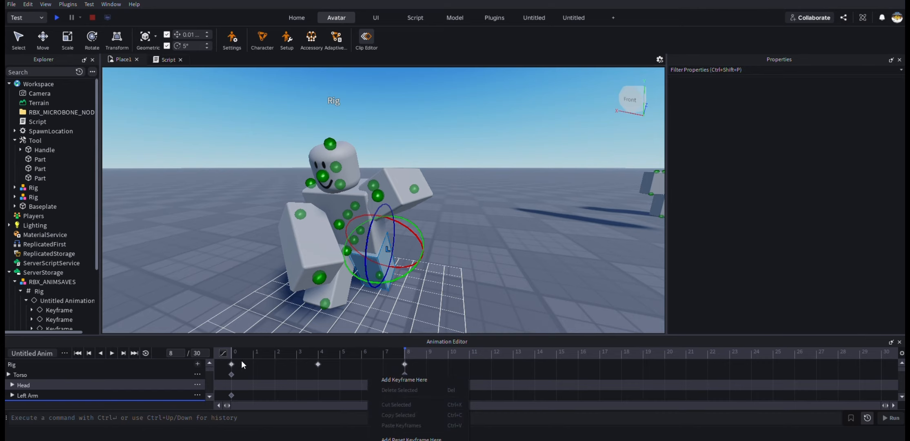
Set the easing style of all the keyframes from frame 0 to 8 to Constant and preview the animation
drag(223, 361, 445, 391)
right_click(346, 372)
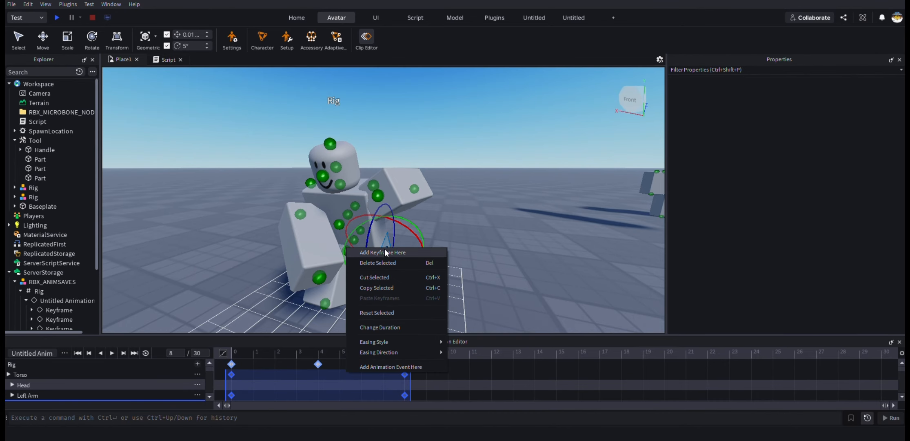
mouse_move(379, 343)
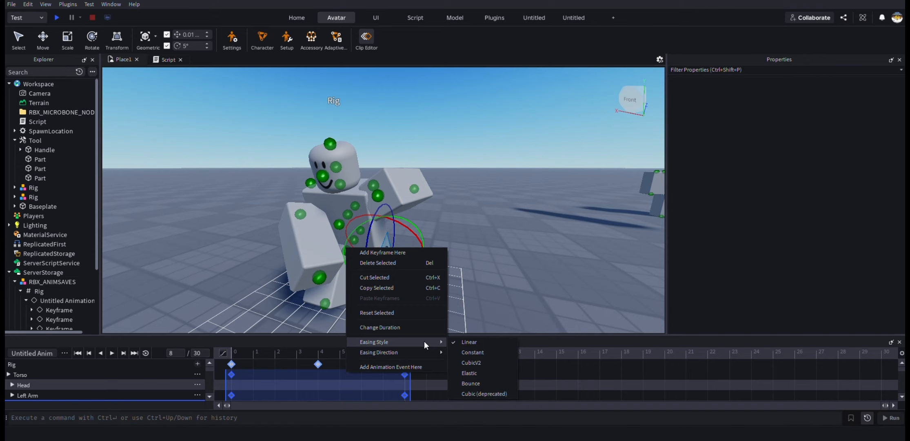
click(459, 352)
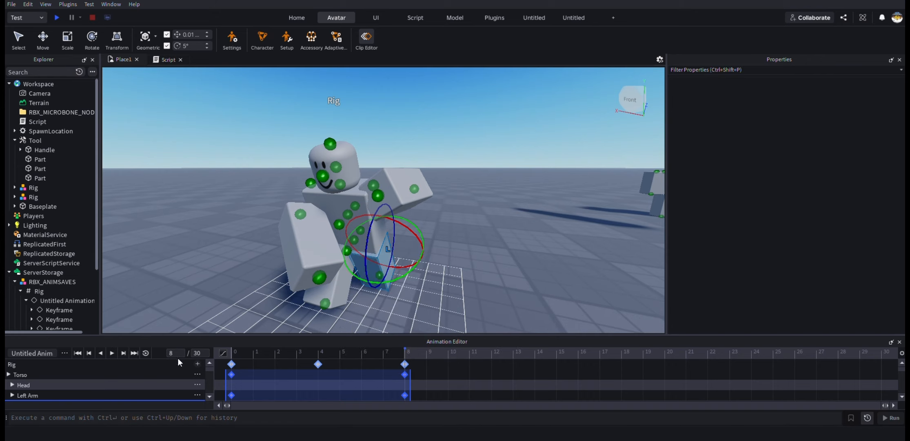
click(113, 354)
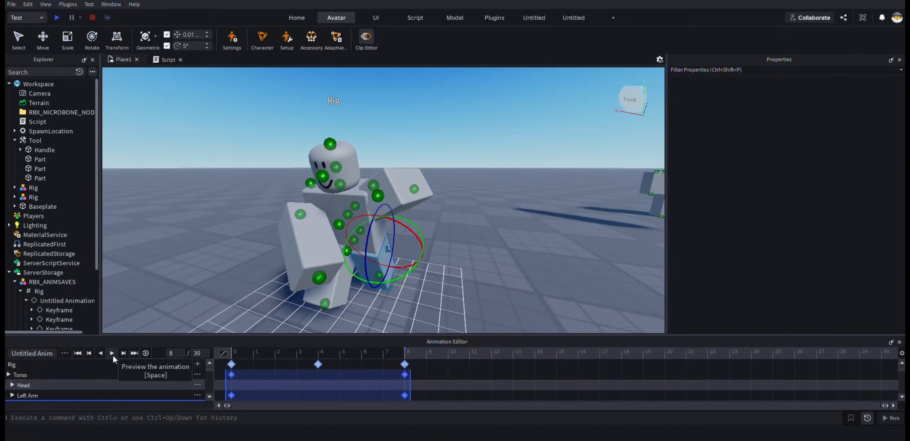
right_drag(169, 303, 177, 300)
Set the easing style of all the animation's keyframes to CubicV2 and preview the swing from the side
right_click(387, 365)
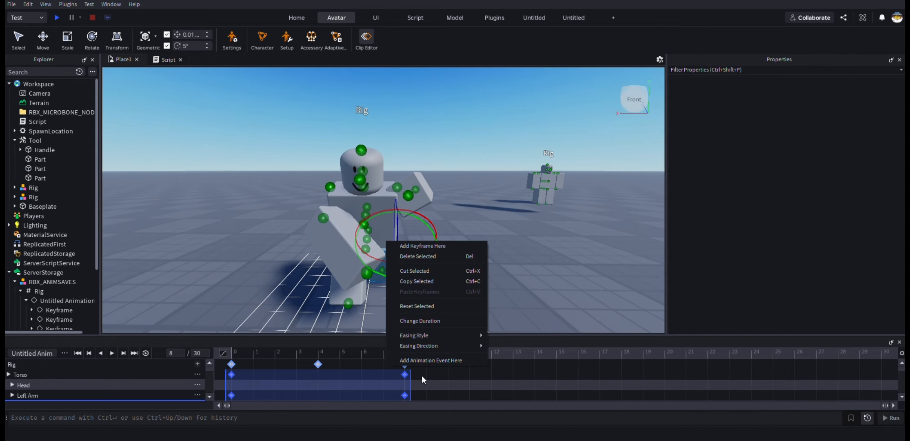
mouse_move(437, 338)
click(515, 357)
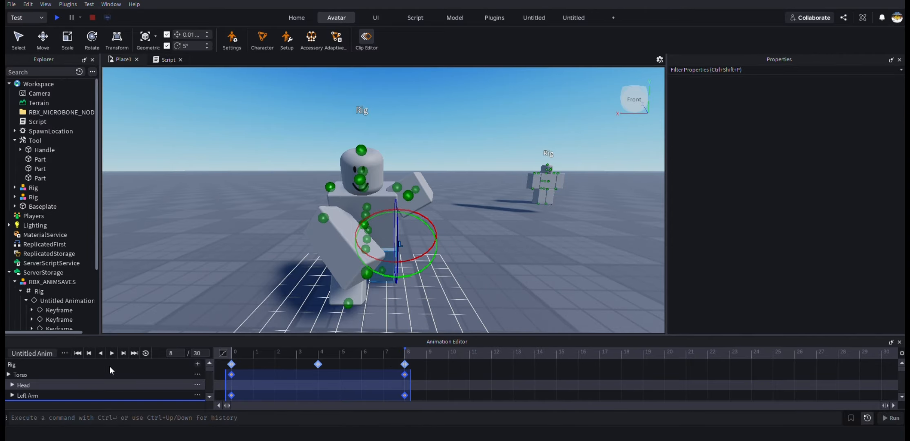
click(110, 354)
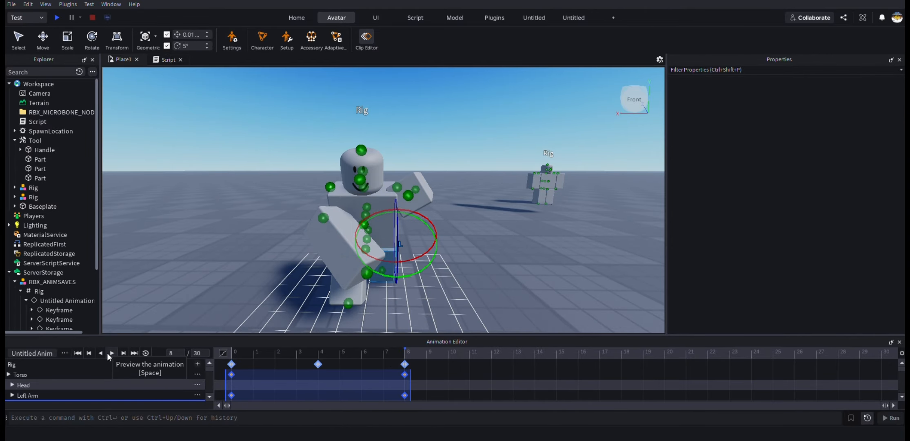
right_drag(177, 312, 192, 302)
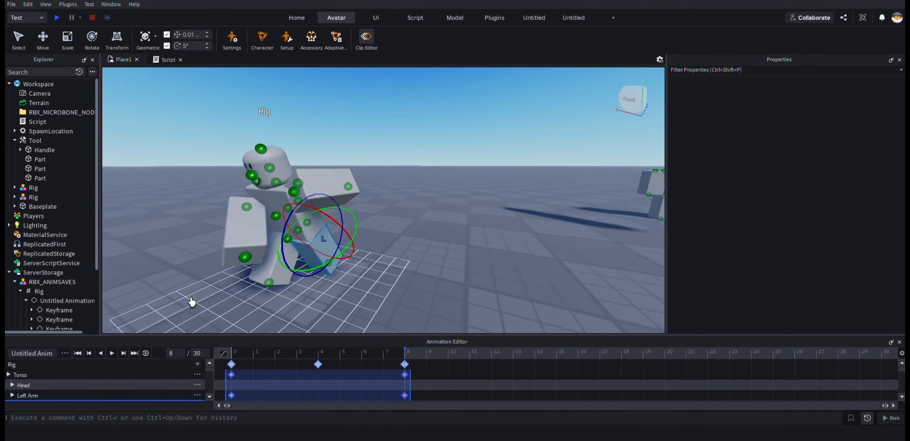
click(302, 391)
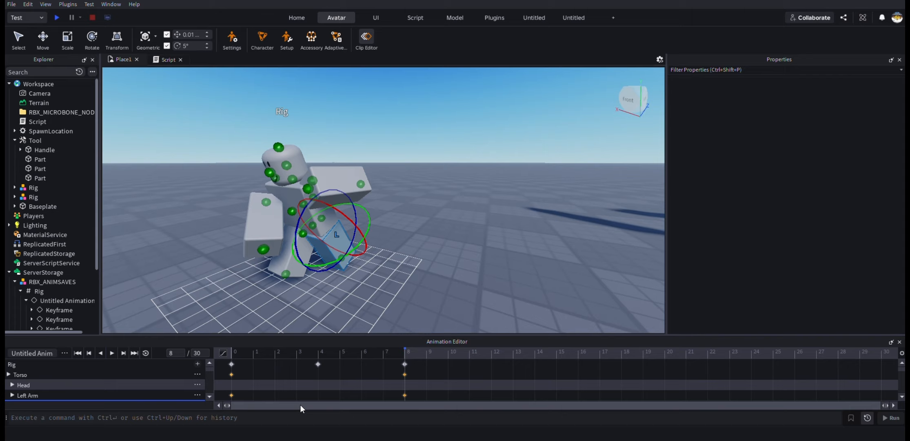
Start publishing the animation to Roblox and title the asset "Sword Swinging animation1000"
click(64, 353)
mouse_move(107, 432)
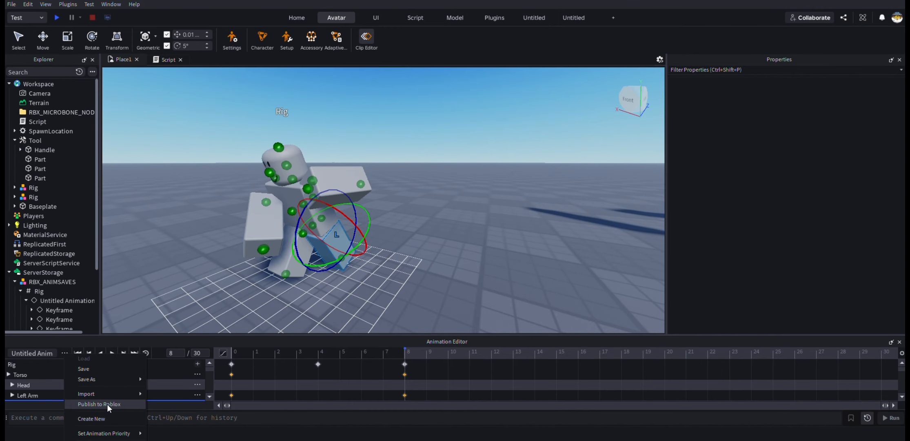
click(107, 404)
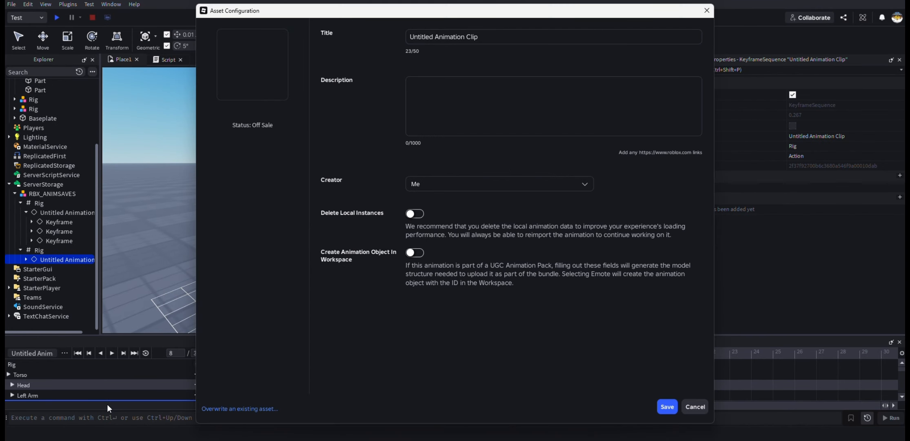
drag(508, 36, 370, 49)
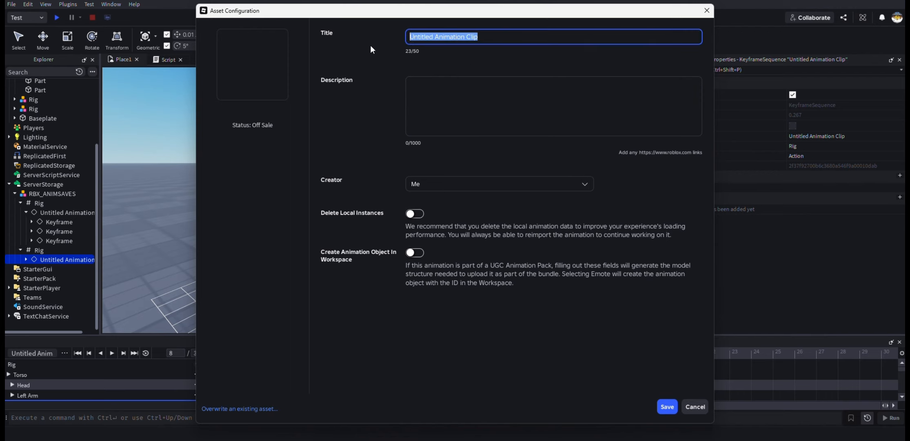
key(BackSpace)
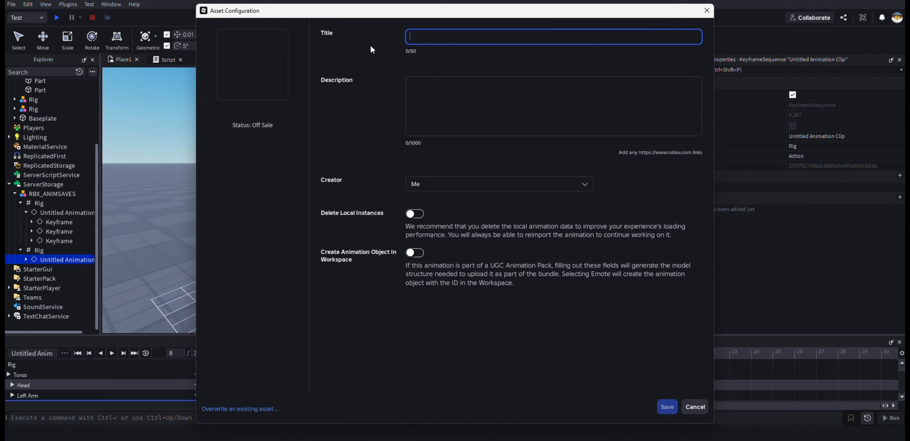
text(Sword S)
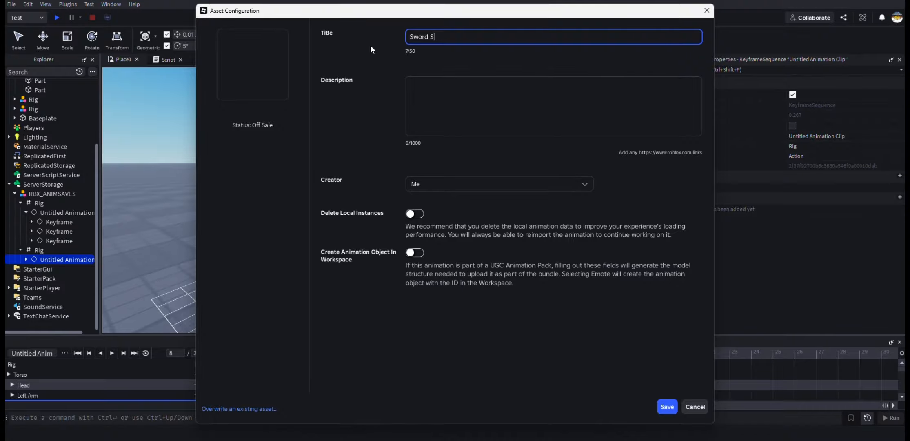
text(winging animation)
key(BackSpace)
text(1000)
Save the asset configuration to upload the animation, and close the window when the upload is done
click(672, 406)
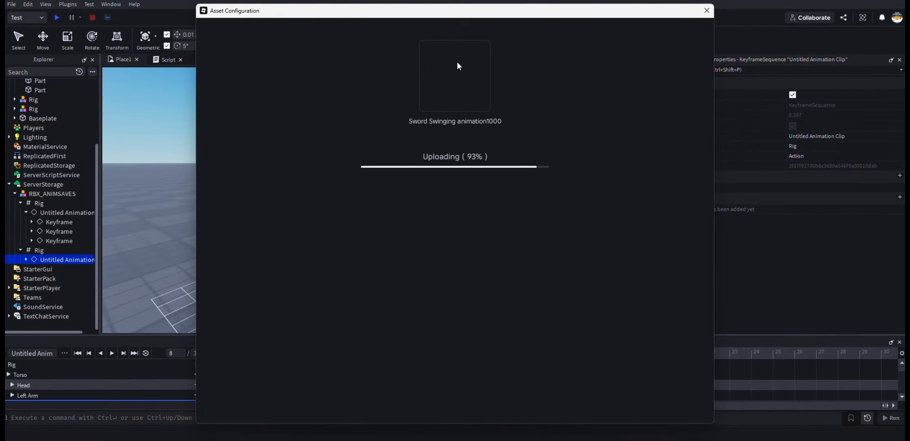
click(484, 137)
click(461, 396)
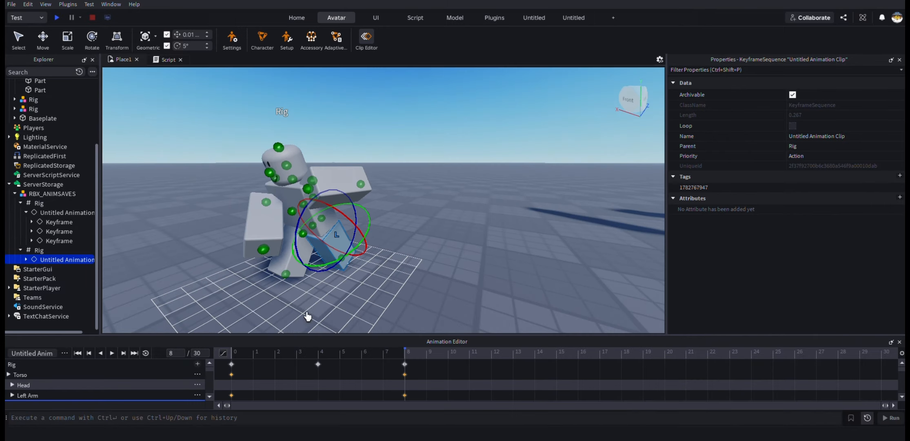